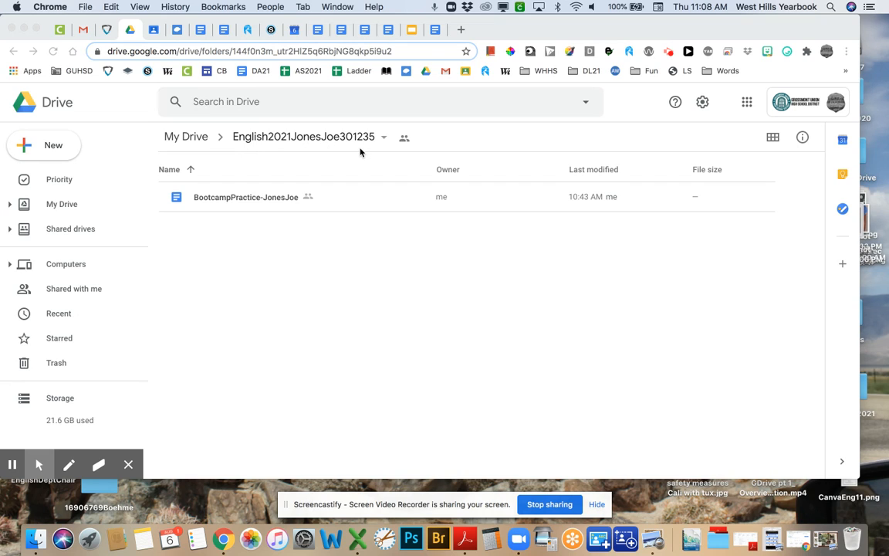
- Create a Google Docs document from the MLA Report template in the shared folder and close the document add-ons pane
left_click(26, 151)
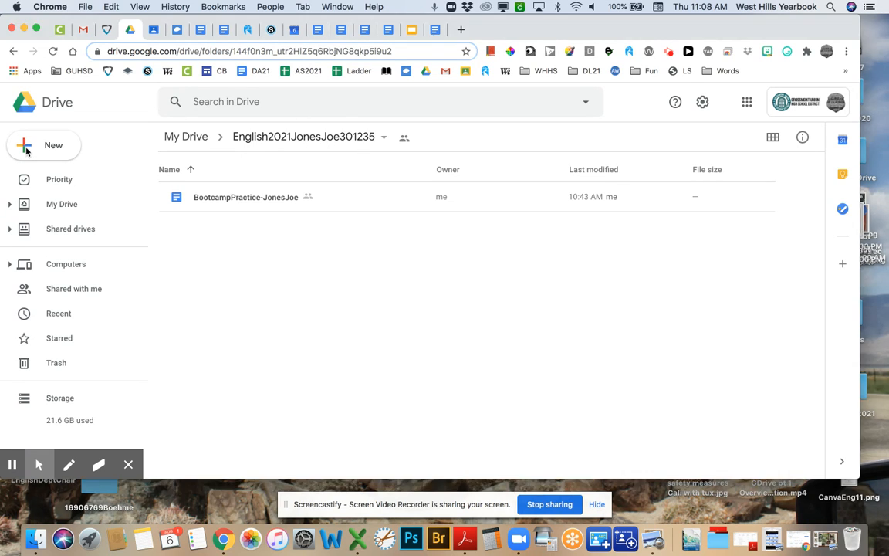
left_click(25, 148)
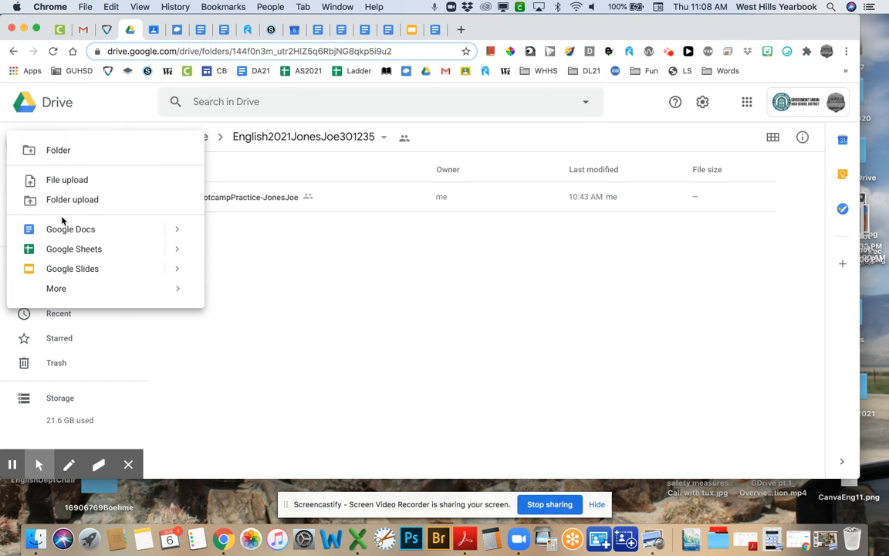
mouse_move(174, 230)
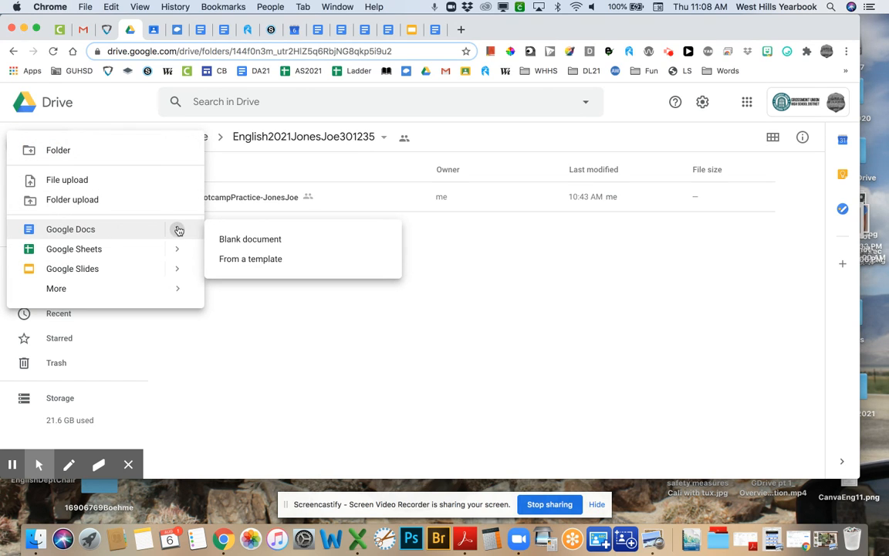
left_click(249, 260)
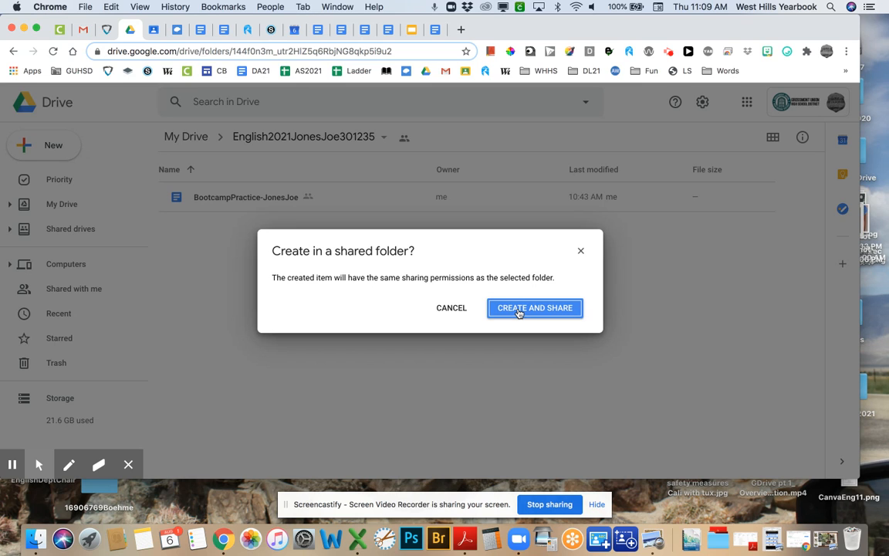
left_click(519, 311)
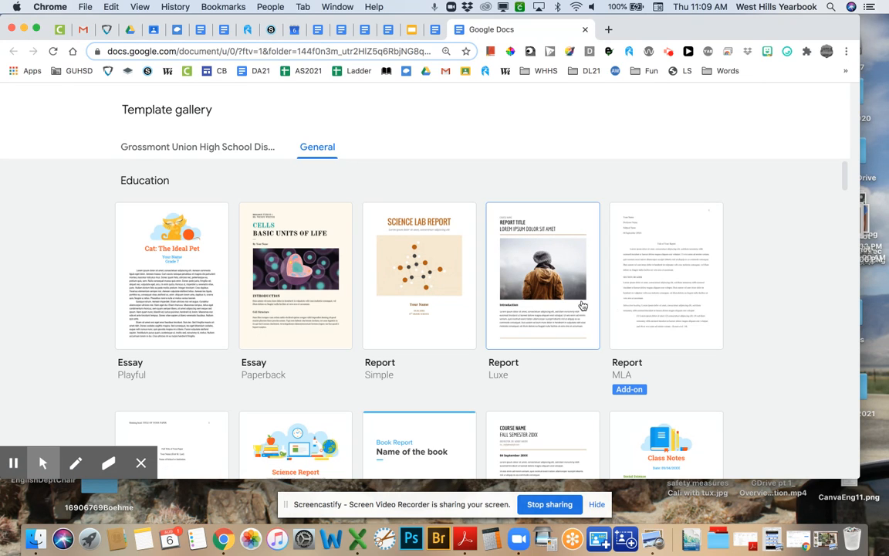
left_click(668, 303)
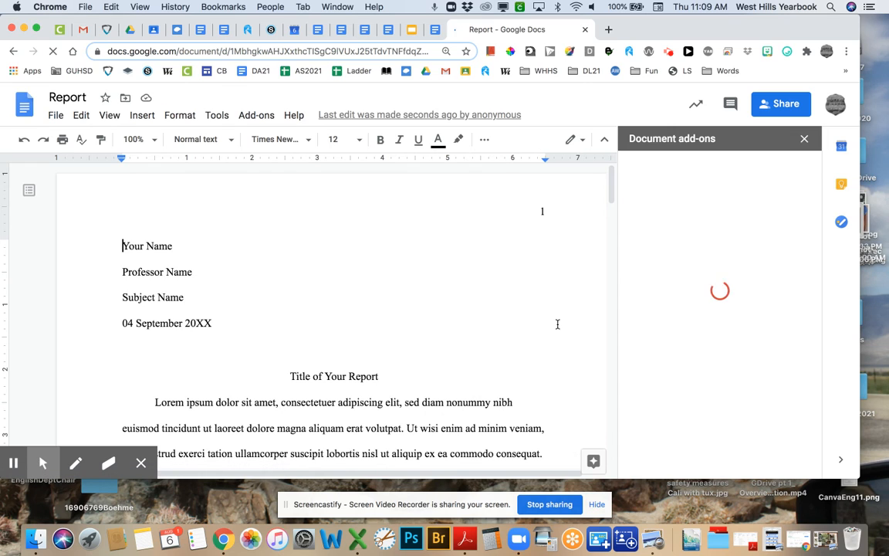
left_click(804, 139)
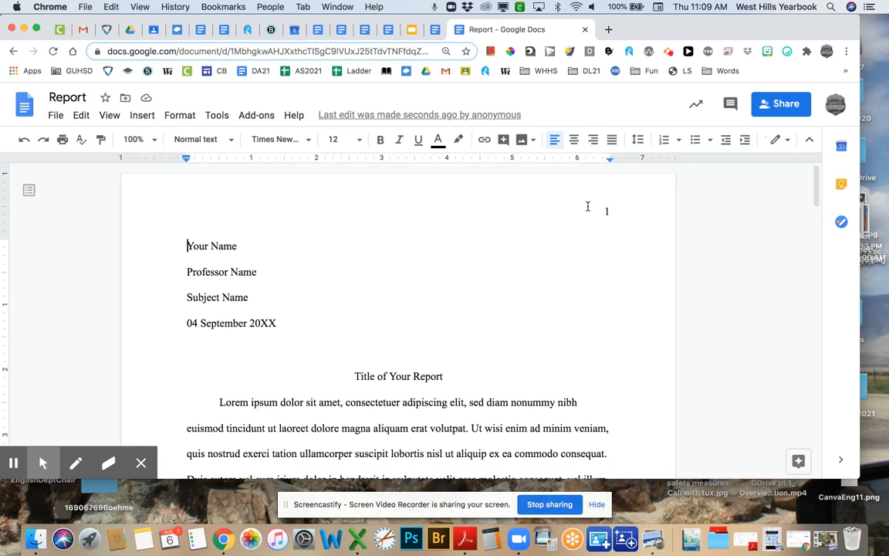
- Insert the student's last name before the automatic page number in the page header, then return to the body text
double_click(588, 206)
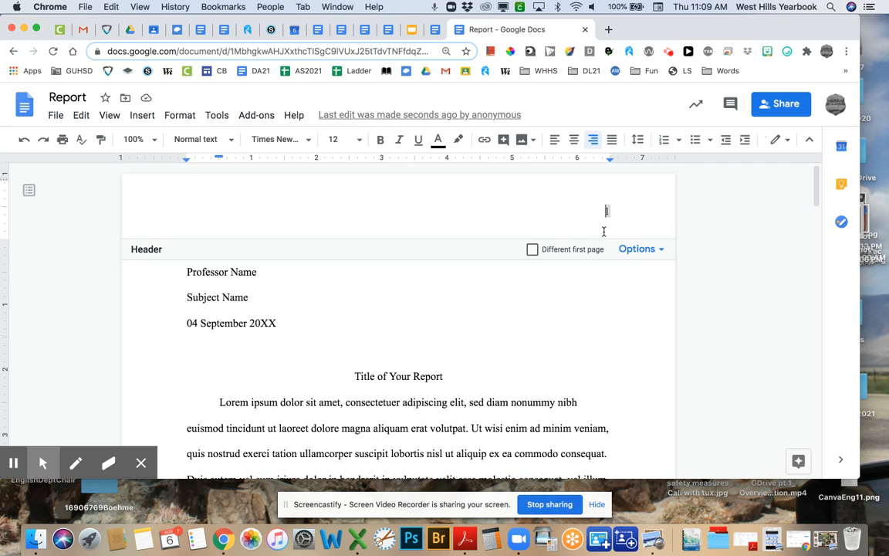
scroll(592, 276, "down", 3)
scroll(593, 274, "down", 15)
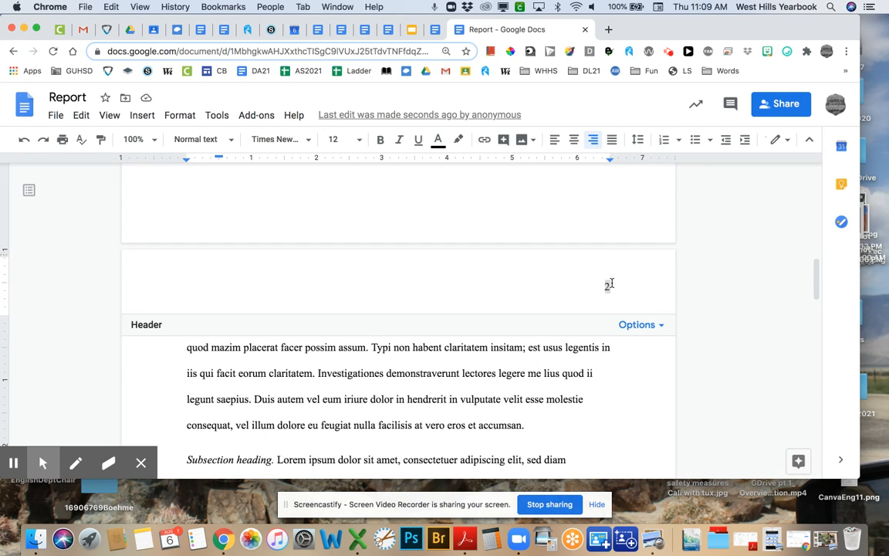
scroll(607, 301, "down", 5)
scroll(604, 321, "down", 5)
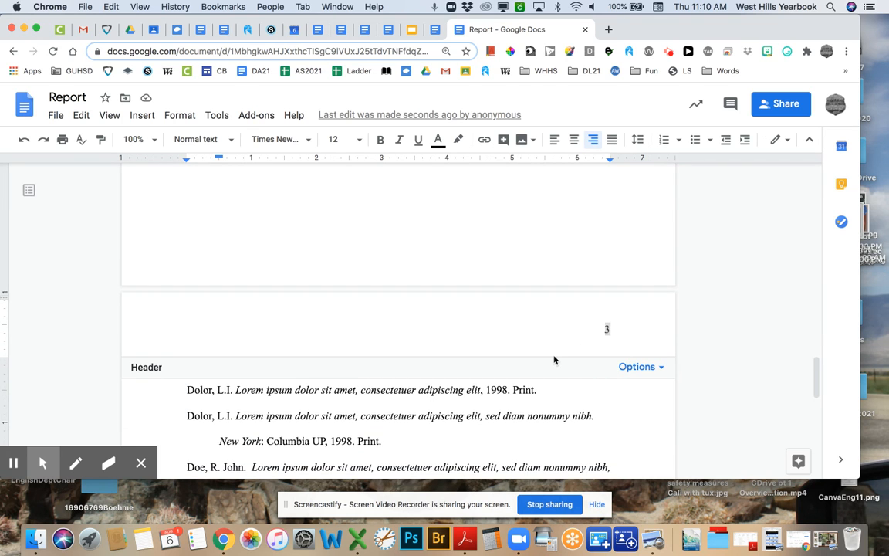
scroll(554, 356, "up", 15)
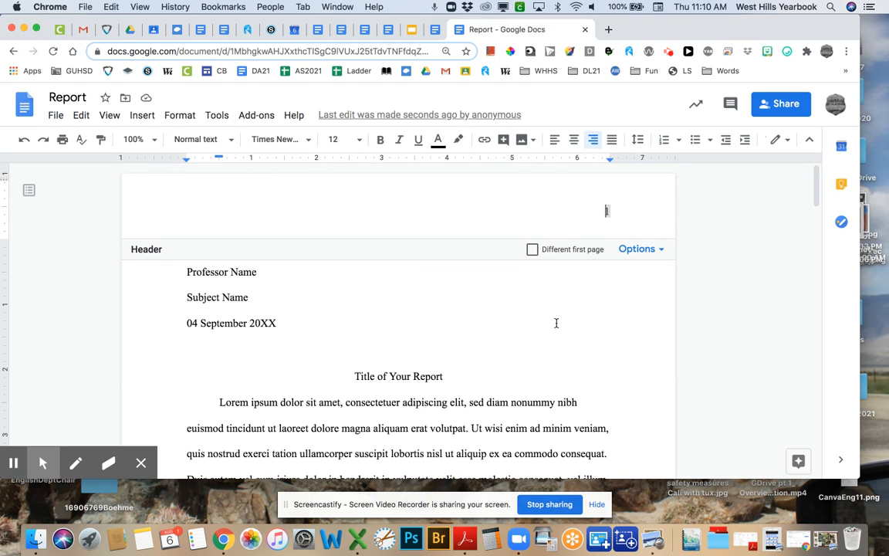
left_click(607, 211)
type("Jones")
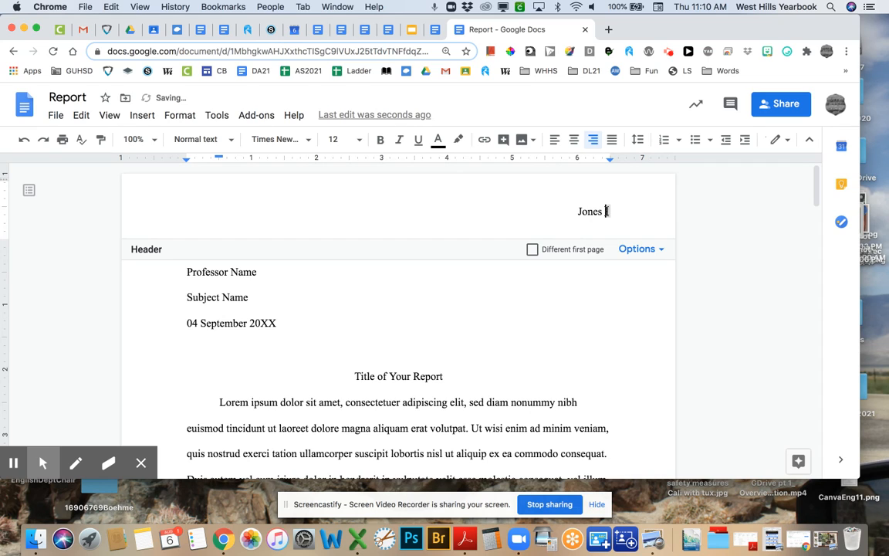
left_click(489, 287)
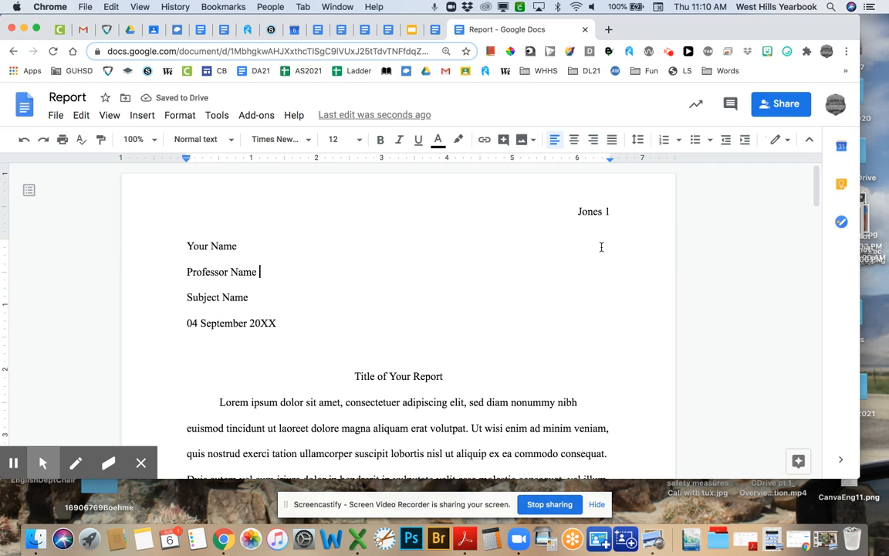
- Replace the header's whole contents with the student's last name and a manually entered page number 1
scroll(599, 268, "down", 7)
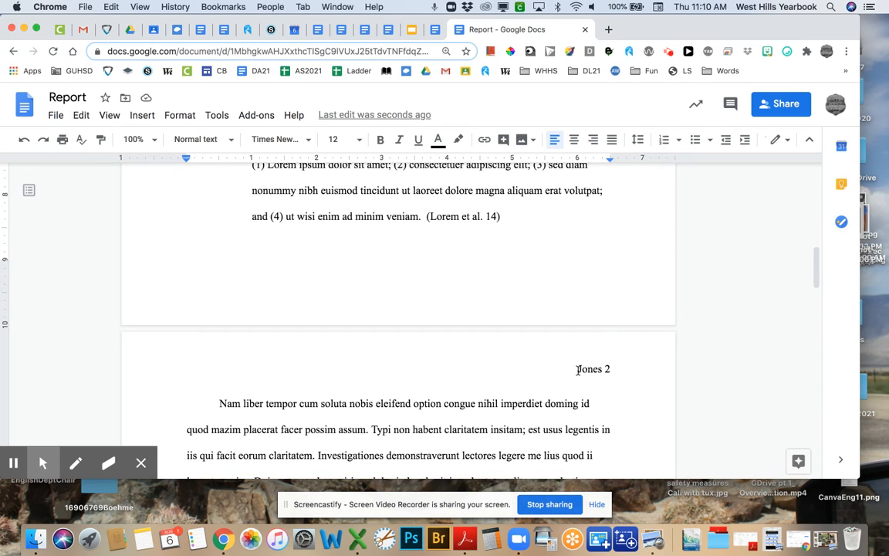
scroll(557, 322, "down", 15)
scroll(557, 322, "down", 5)
scroll(557, 323, "up", 20)
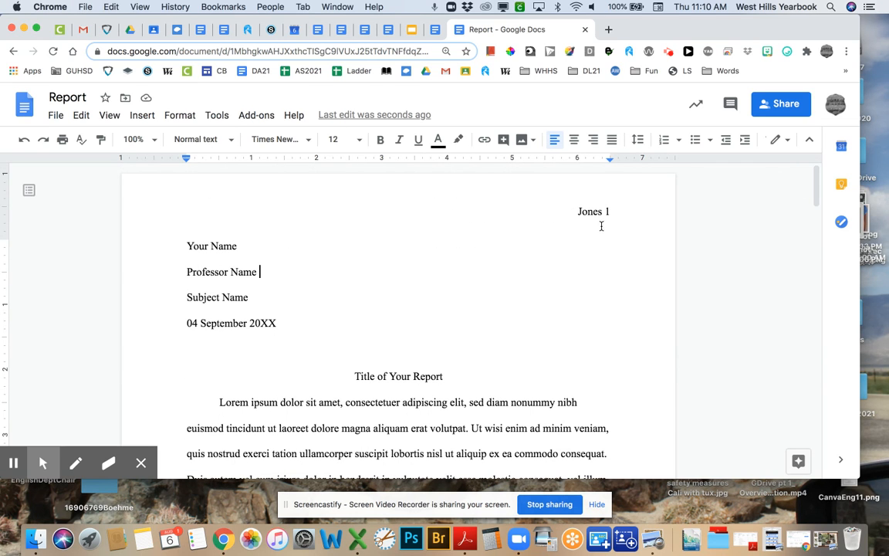
double_click(602, 212)
double_click(609, 211)
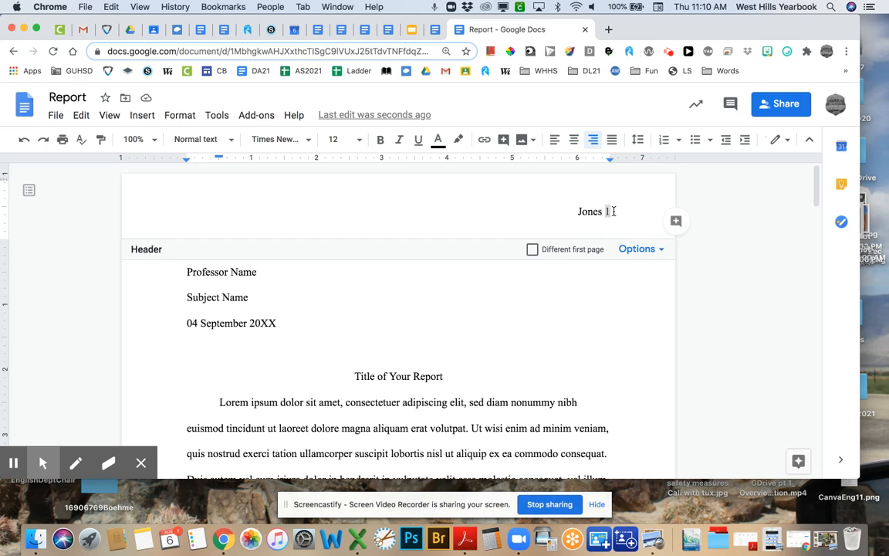
left_click_drag(613, 211, 570, 206)
key("BackSpace")
type("Jone")
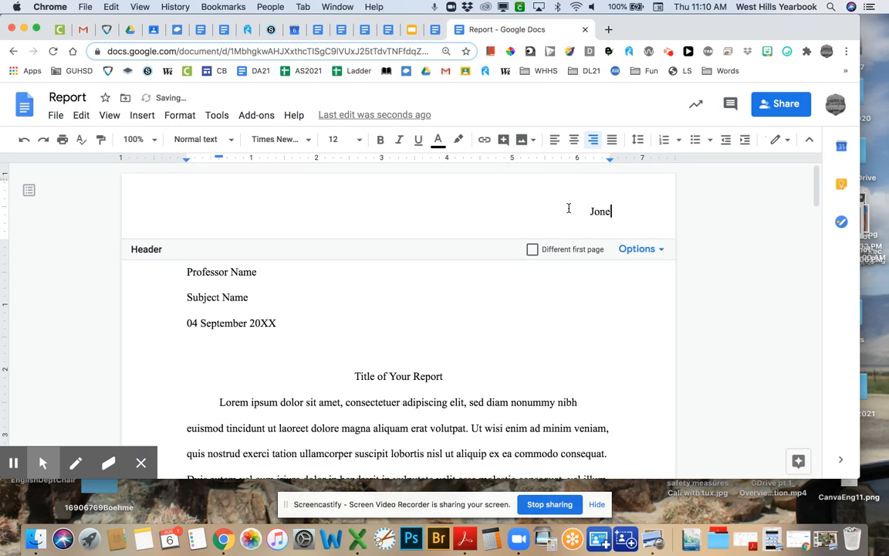
type("s 1")
left_click(547, 285)
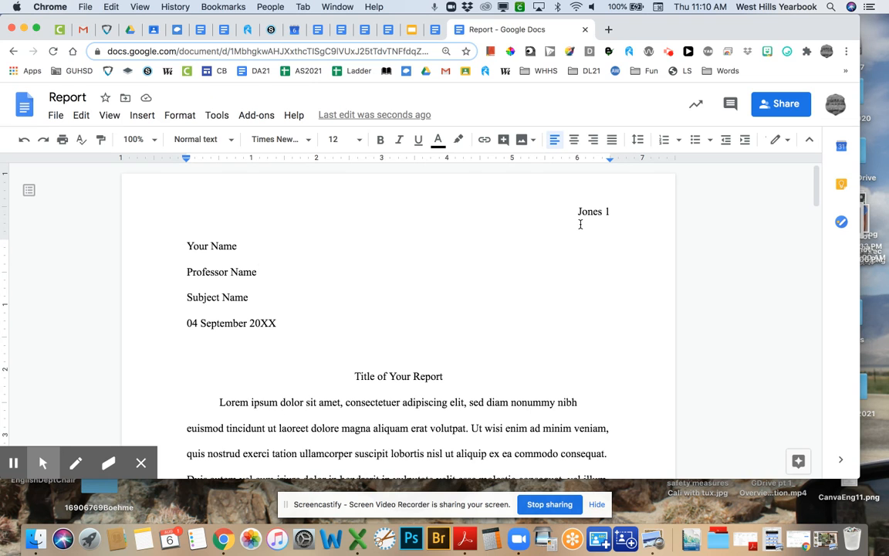
- Replace the manually entered number in the Works Cited page header with automatic top-of-page numbering that starts on the first page
scroll(587, 234, "down", 10)
scroll(589, 243, "down", 3)
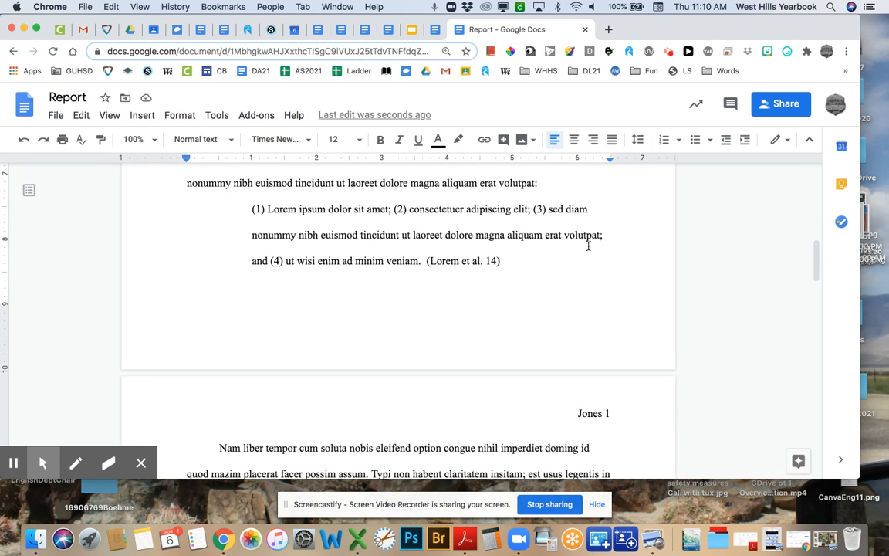
scroll(592, 382, "down", 18)
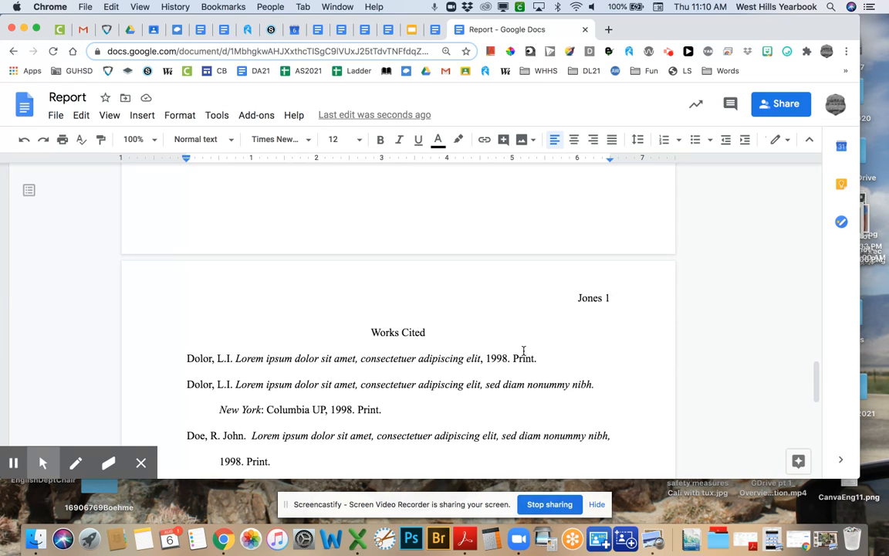
double_click(609, 299)
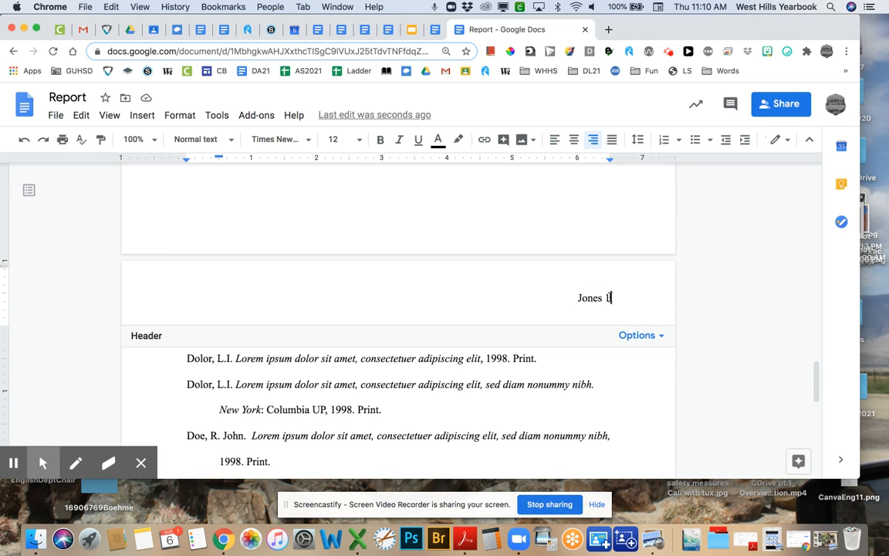
key("BackSpace")
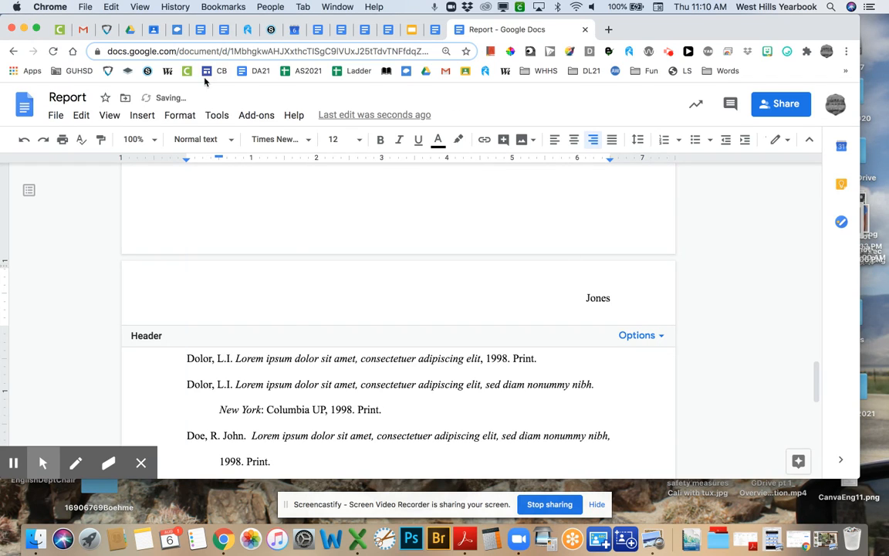
left_click(142, 114)
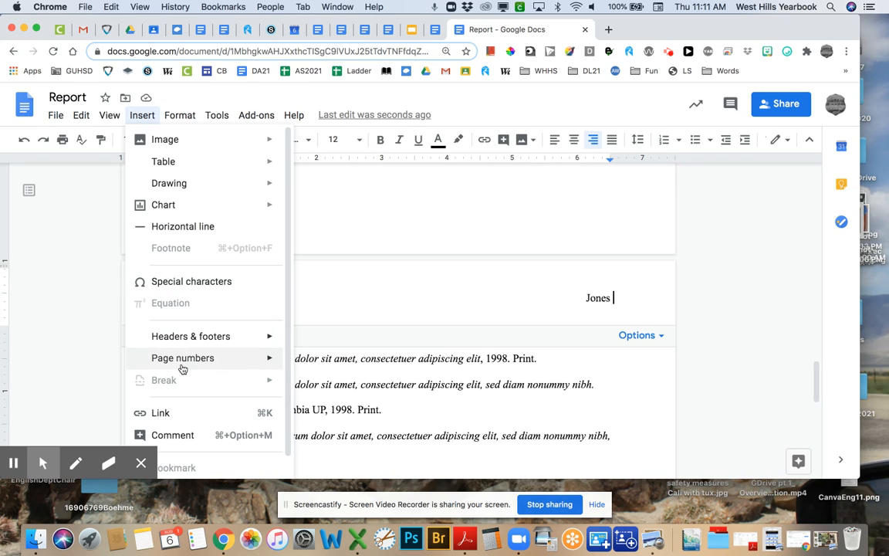
mouse_move(270, 361)
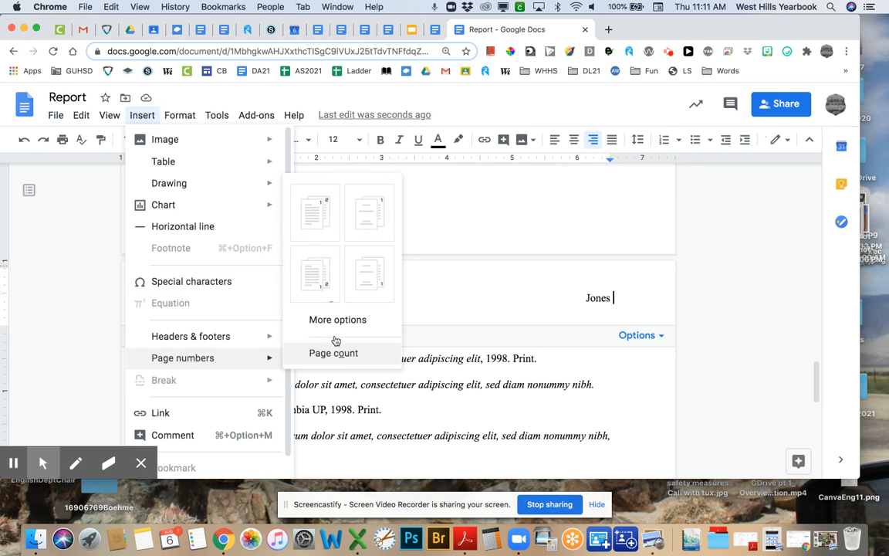
left_click(323, 213)
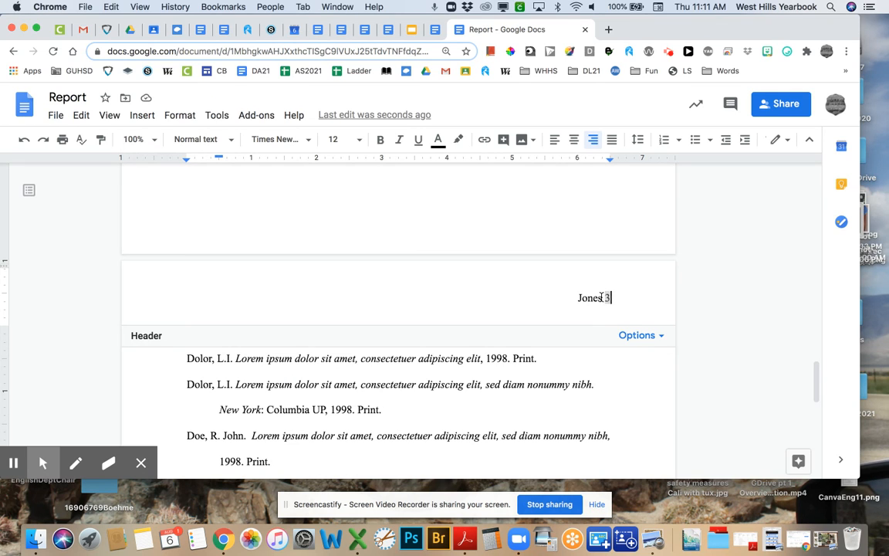
- Examine the last name and page number in the first page's header, and look through the page's body text
scroll(560, 342, "up", 20)
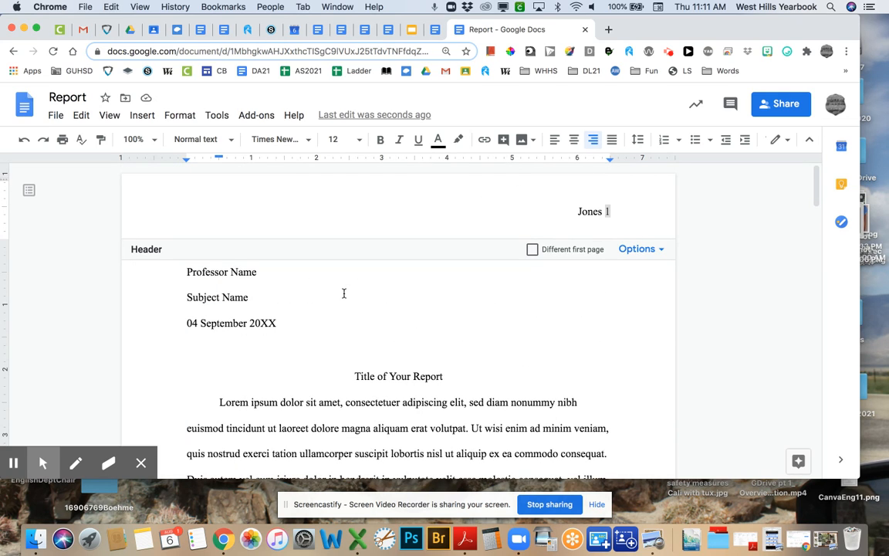
left_click(345, 294)
left_click(468, 215)
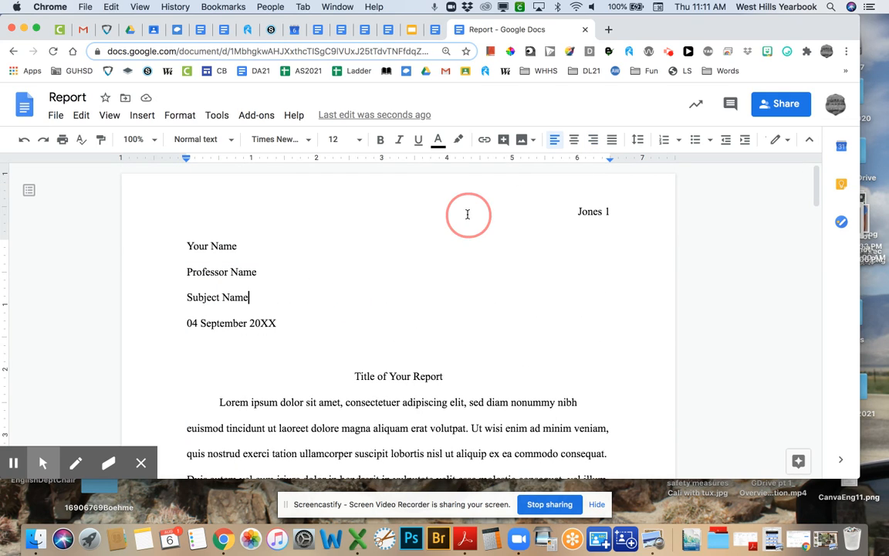
left_click(571, 211)
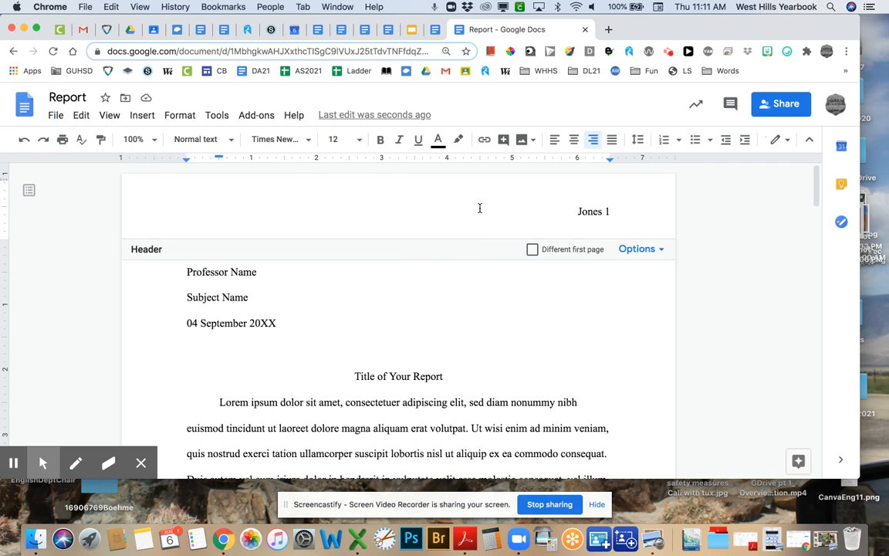
scroll(451, 274, "down", 10)
scroll(451, 274, "down", 3)
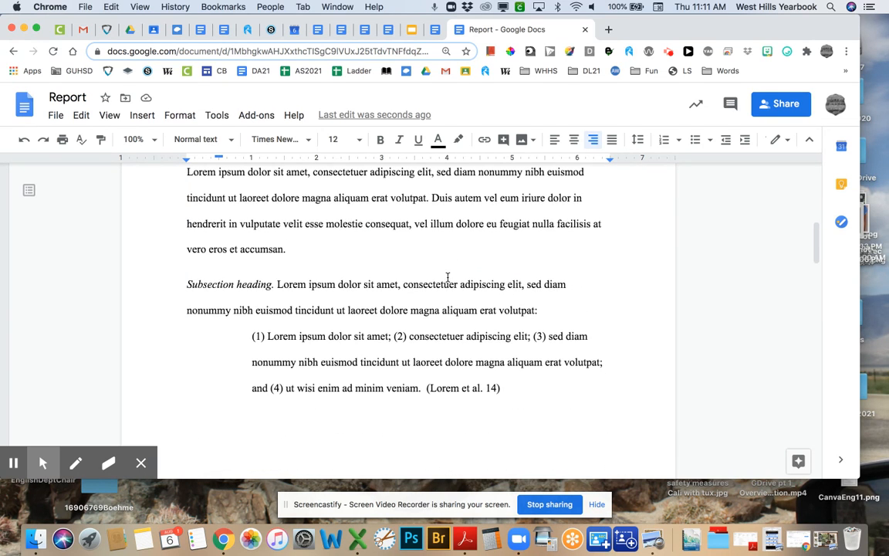
scroll(406, 370, "up", 15)
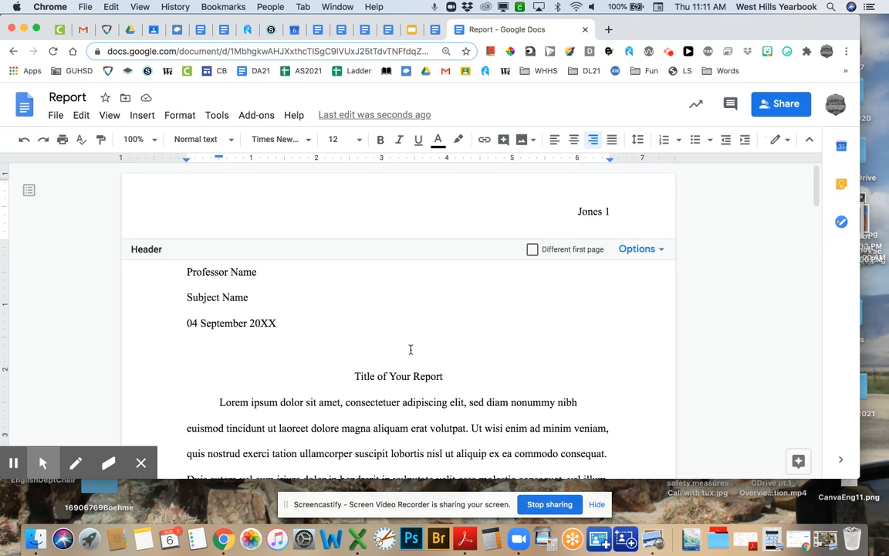
left_click(324, 305)
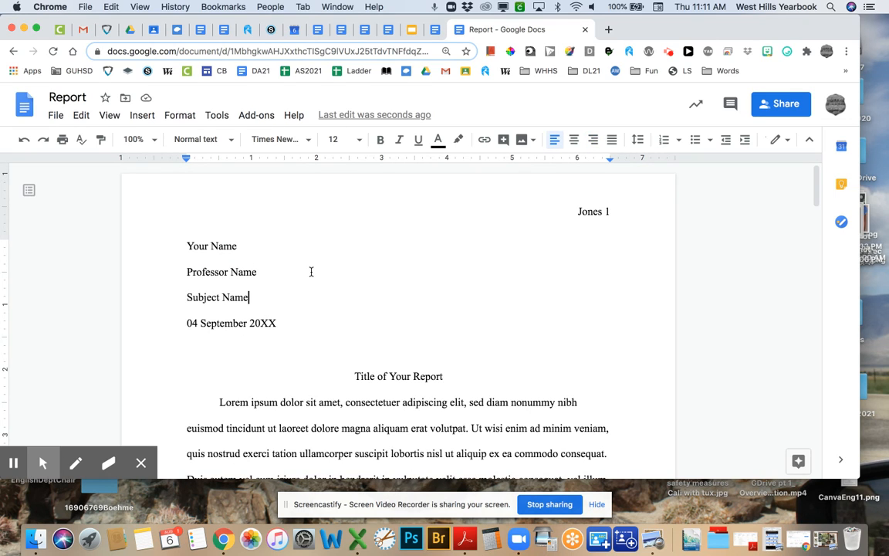
- Replace the Your Name and Professor Name placeholders in the heading with the student's full name and the teacher's name
left_click_drag(237, 247, 189, 248)
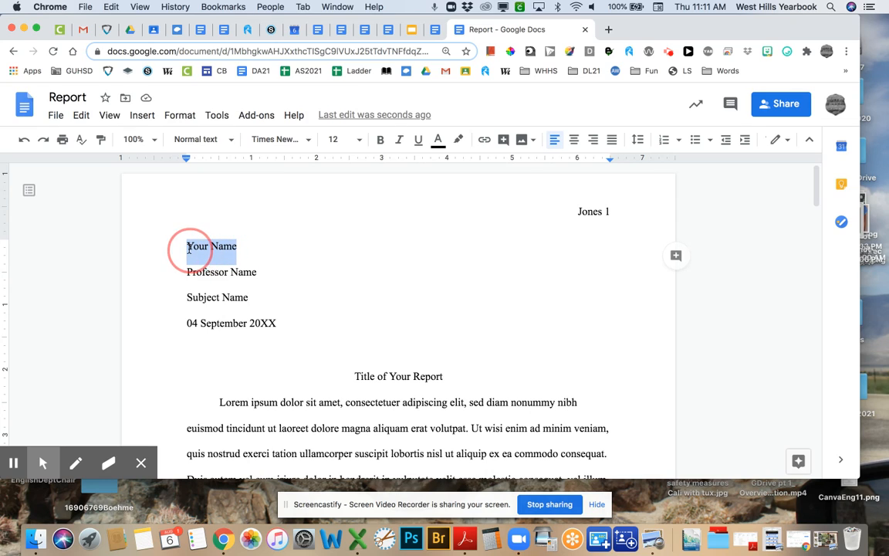
type("Joe Jones")
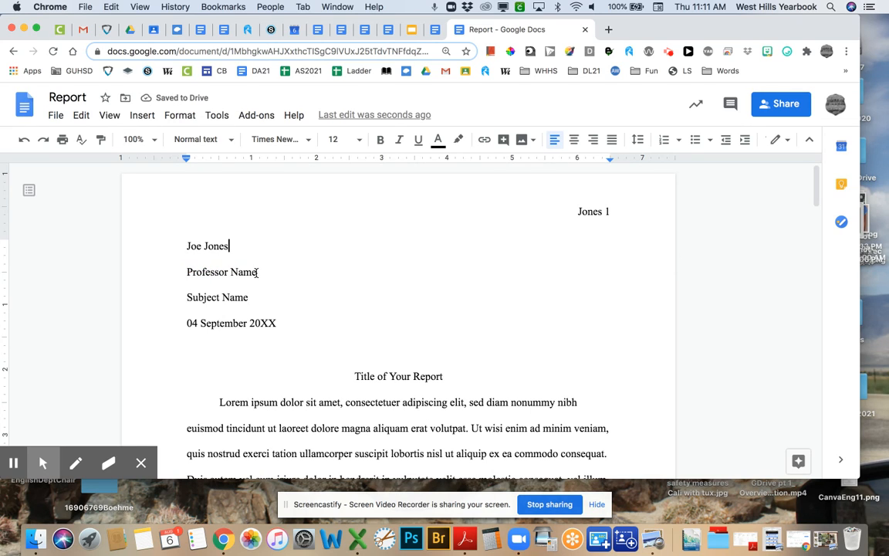
left_click_drag(257, 271, 187, 272)
type("Mr. Tri")
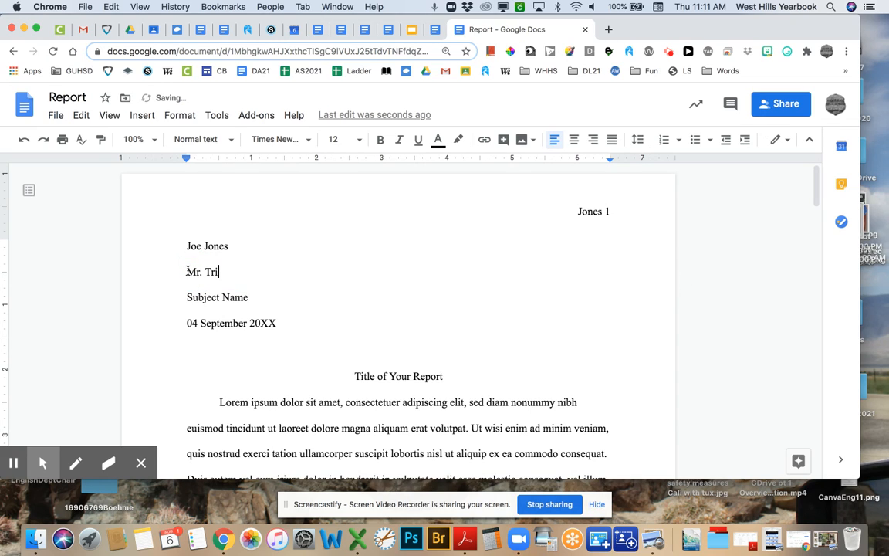
type("carico")
- Replace the Subject Name placeholder in the heading with "English 3-4C, per. 3"
left_click(248, 298)
left_click_drag(247, 298, 188, 298)
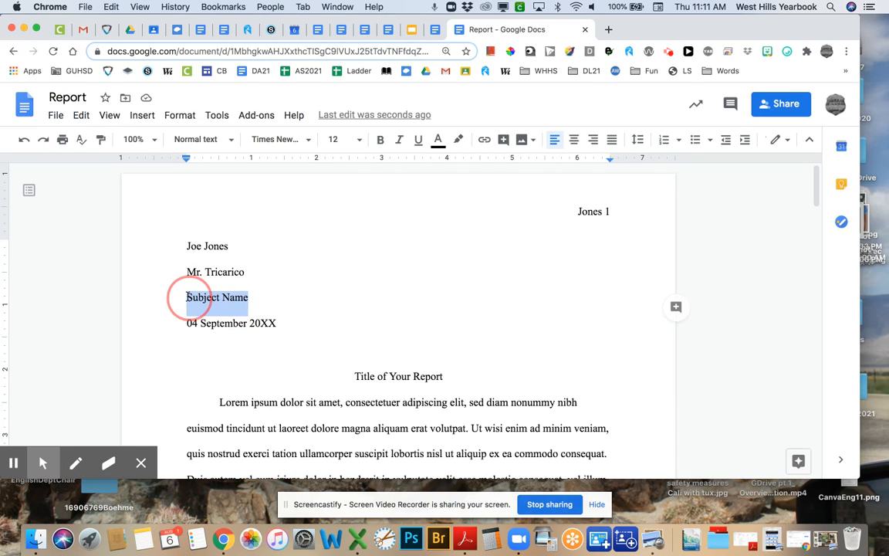
type("English")
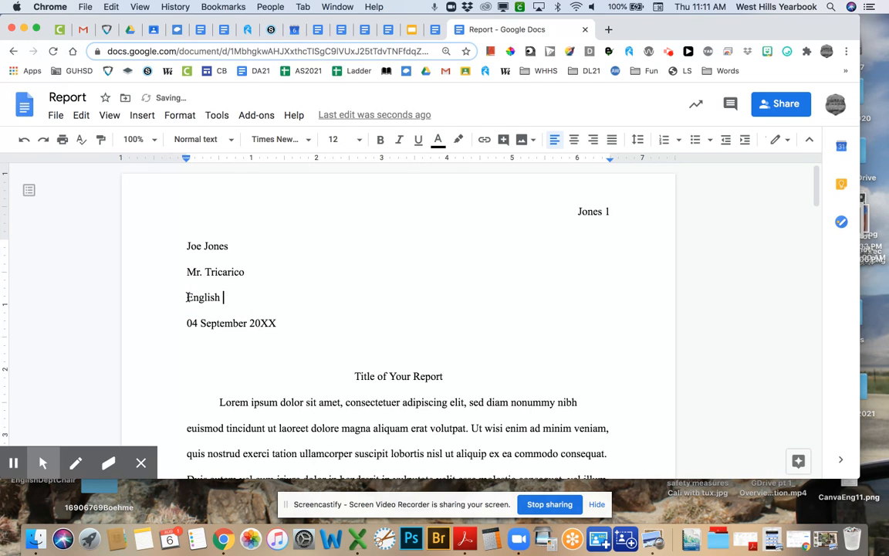
type("3-4C, per. 3")
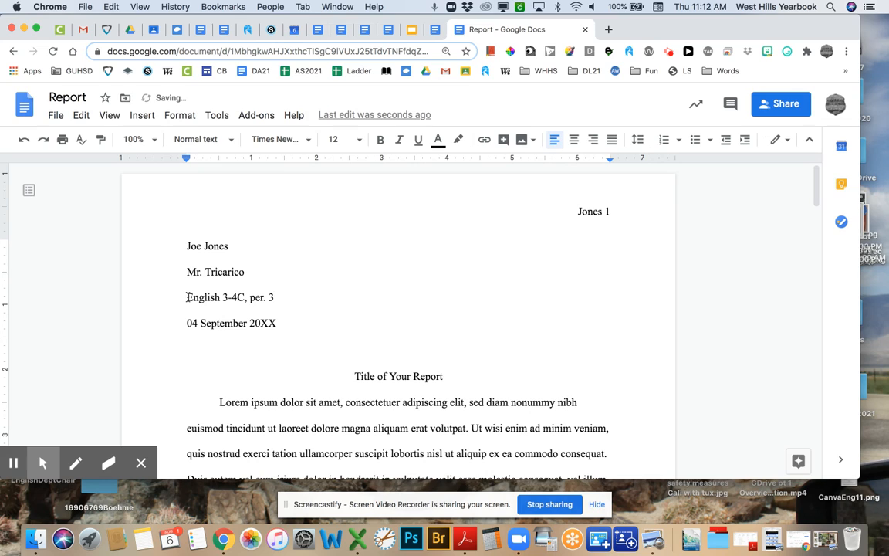
- Replace the class line in the heading with "English 11C, per 1"
left_click_drag(278, 301, 187, 301)
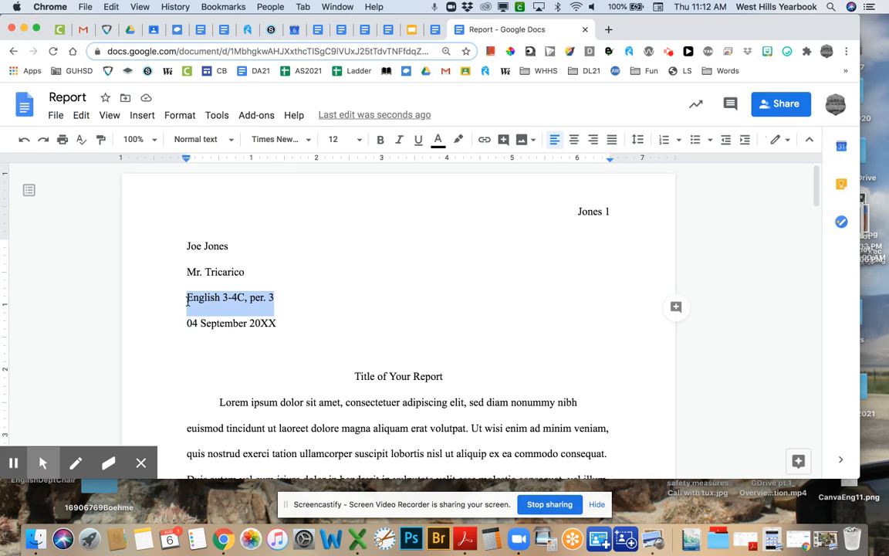
type("English 11C")
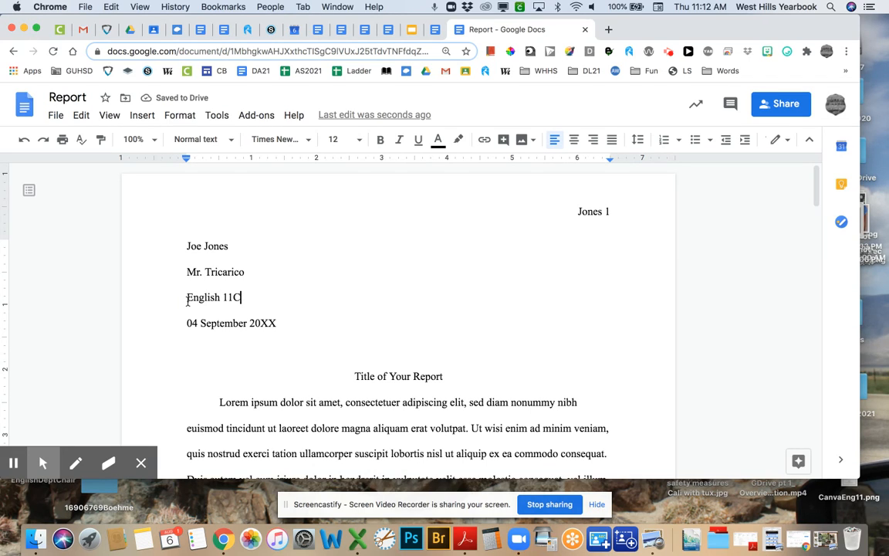
type(", per 1")
- Change the placeholder date in the heading to 6 August 2020, in day-month-year order
left_click_drag(188, 323, 198, 325)
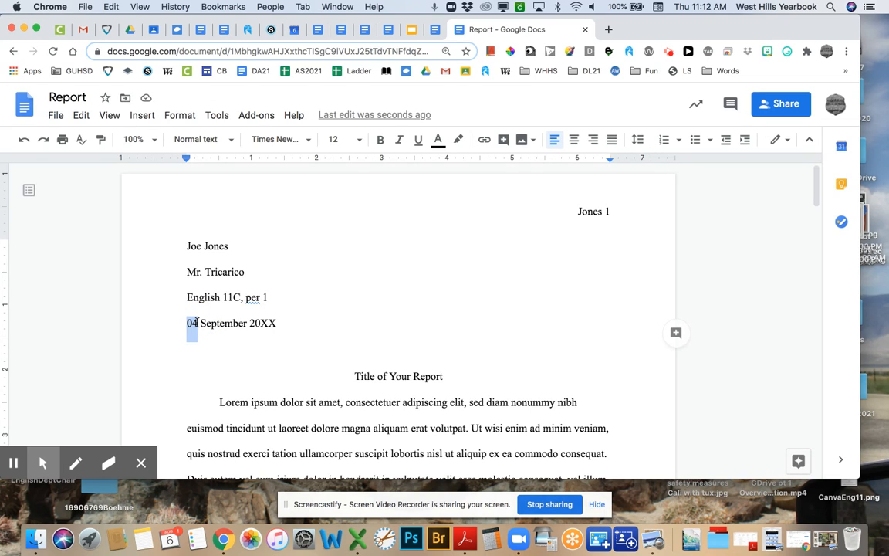
type("6")
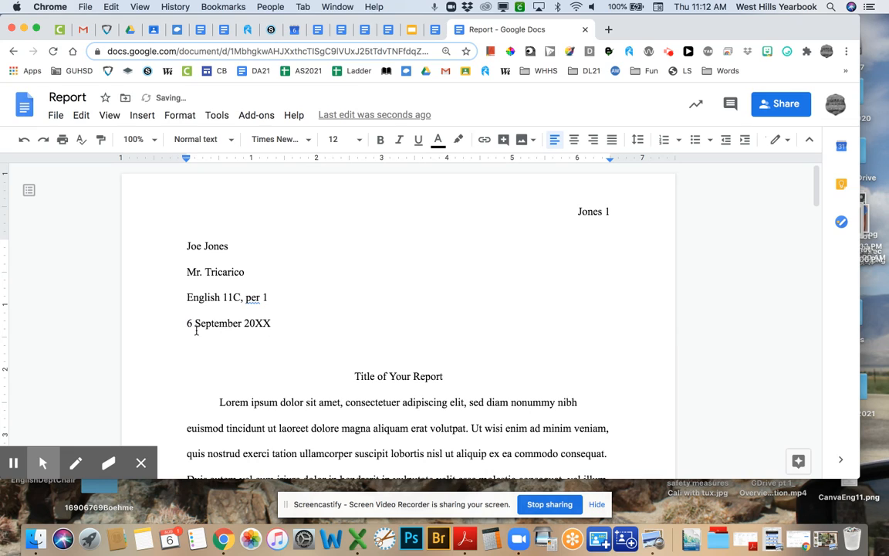
left_click_drag(195, 324, 243, 324)
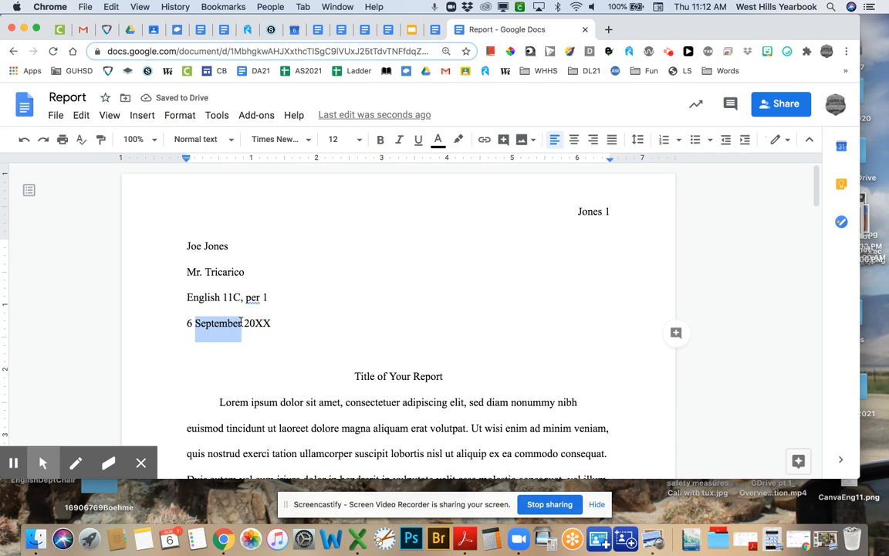
type("August")
left_click(241, 322)
key("Delete")
key("Delete")
type("2020")
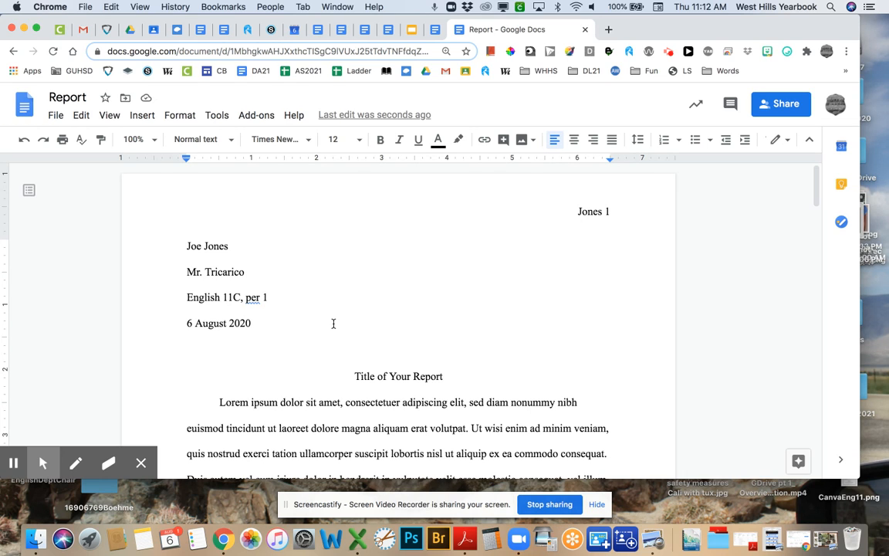
- Look through the report from the heading and body sections down to the Works Cited page
scroll(333, 323, "down", 3)
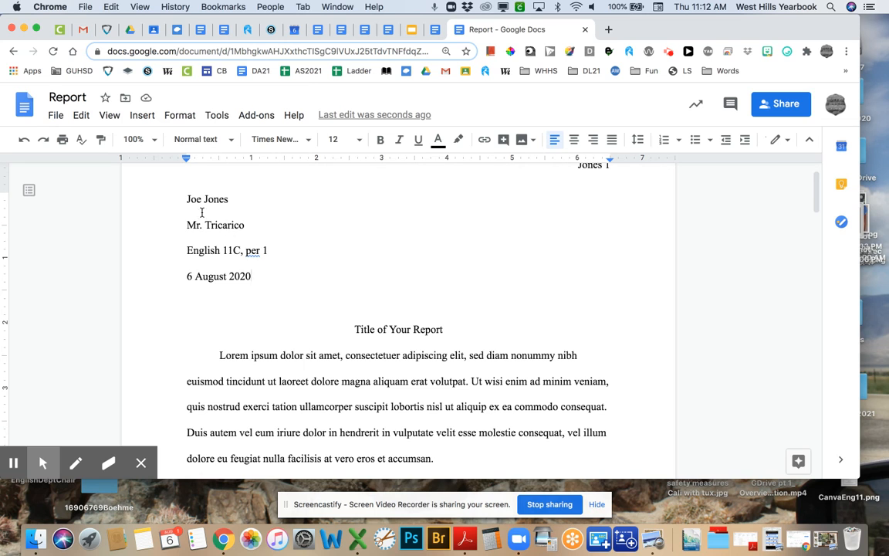
scroll(283, 370, "down", 5)
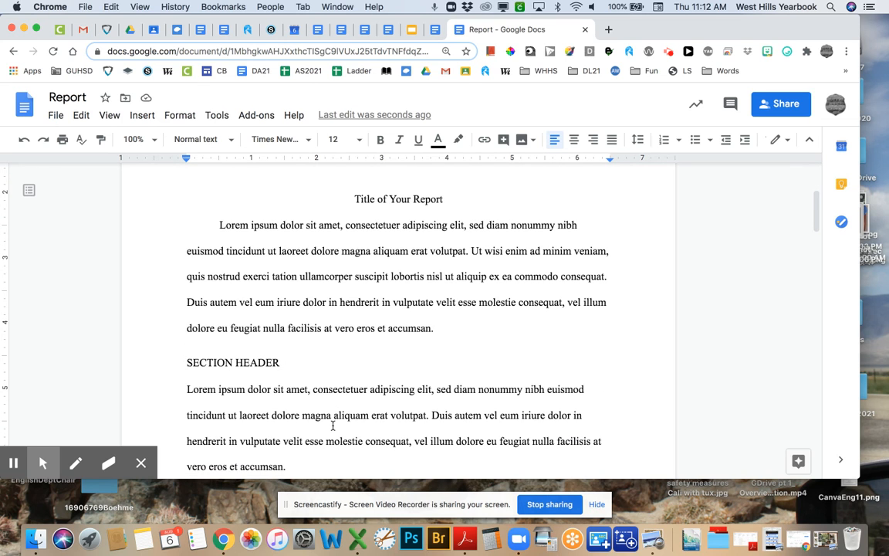
scroll(341, 371, "down", 10)
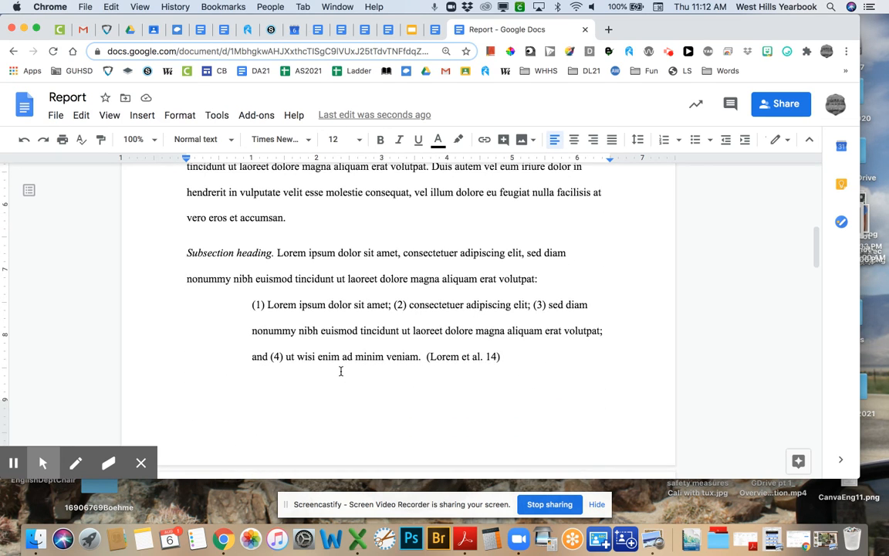
scroll(341, 372, "down", 10)
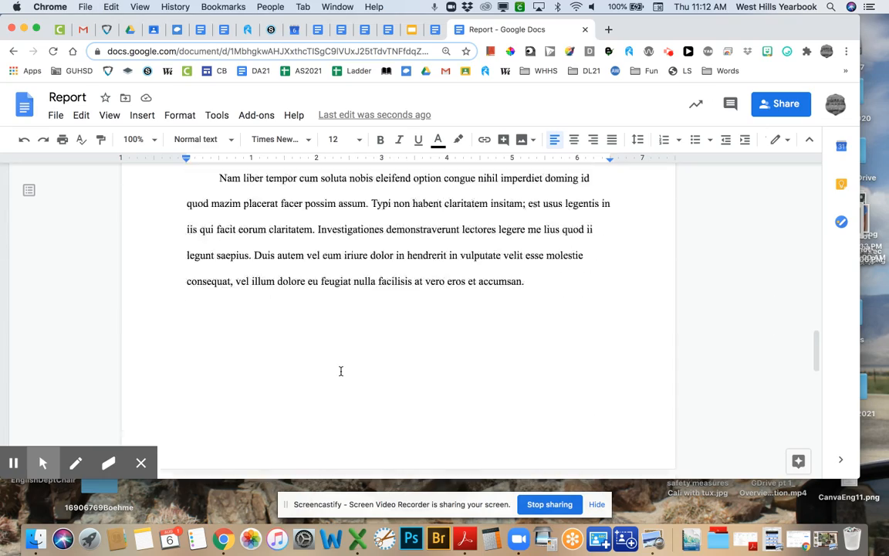
scroll(340, 371, "down", 5)
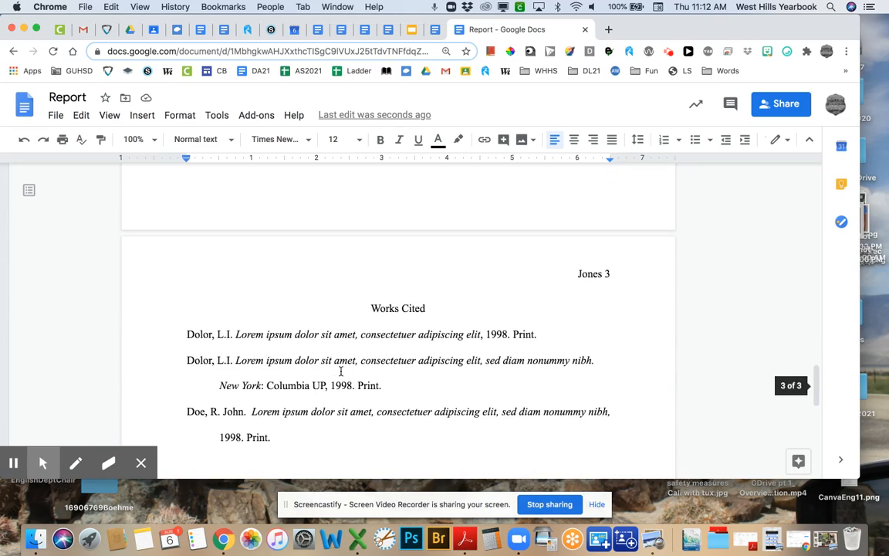
scroll(340, 371, "up", 20)
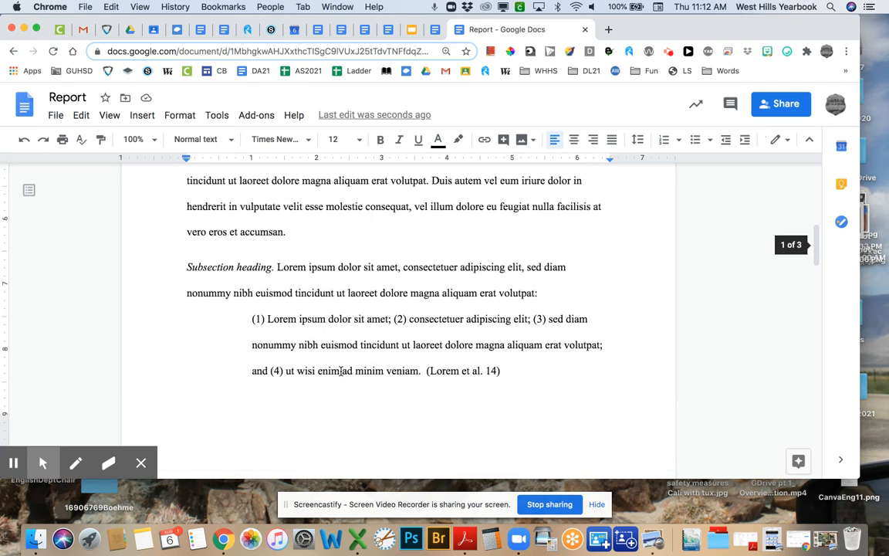
- Rename the document as MyStartingMLATemplate
left_click(85, 98)
left_click_drag(85, 98, 48, 97)
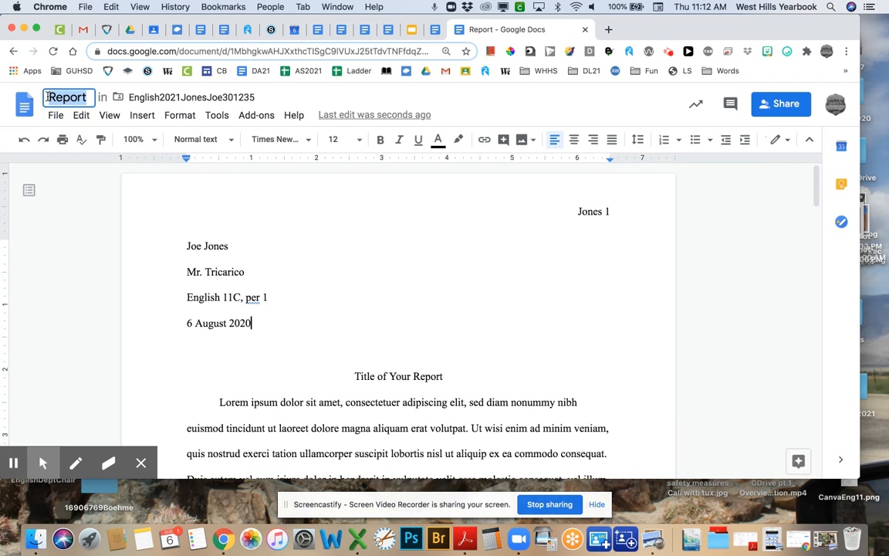
type("MyStar")
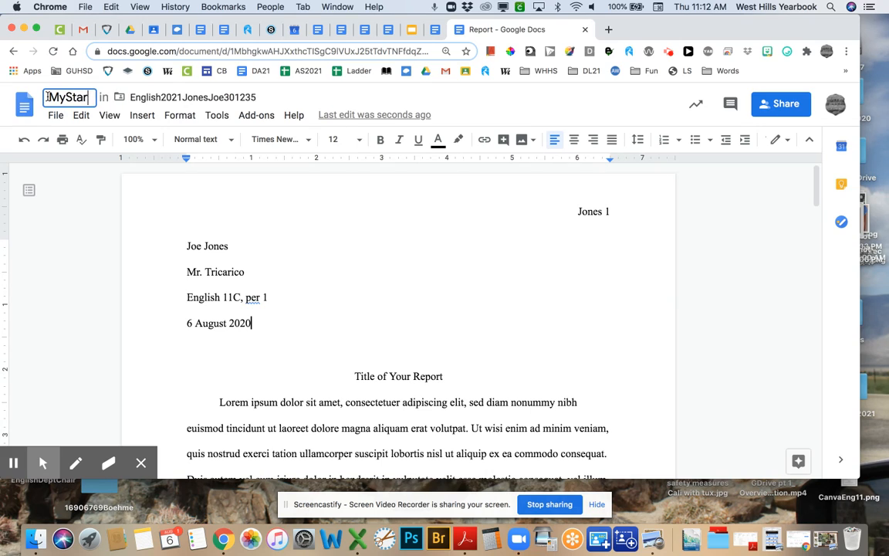
type("tingMLA")
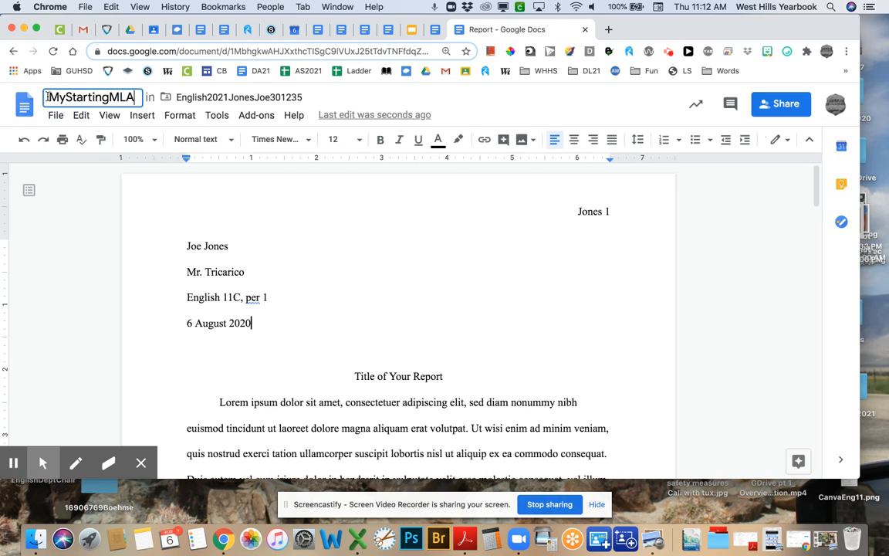
type("Template")
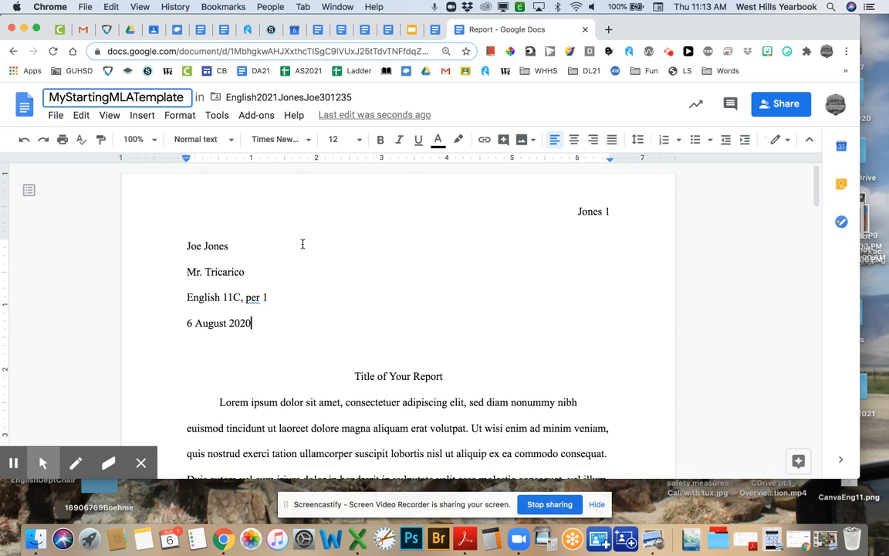
left_click(270, 246)
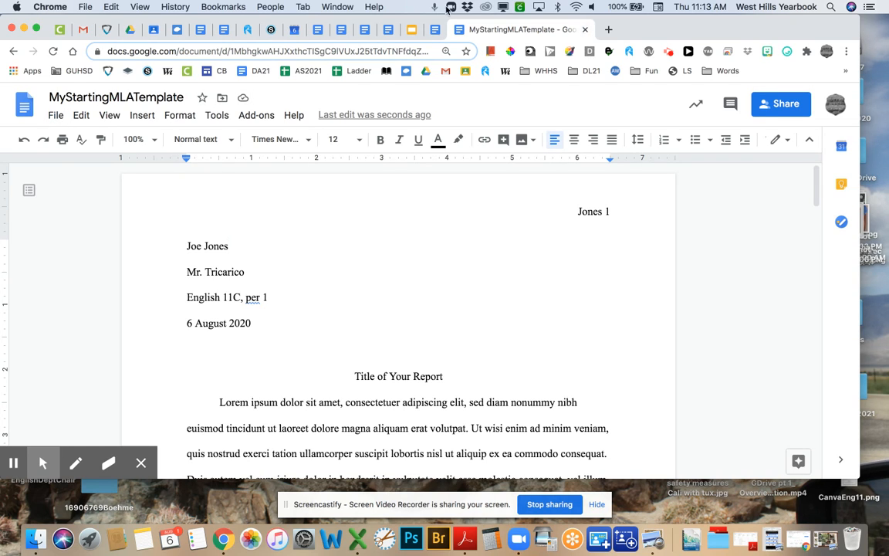
- Close the document and reopen MyStartingMLATemplate from the student's starred English 2021 folder in Google Drive
left_click(589, 28)
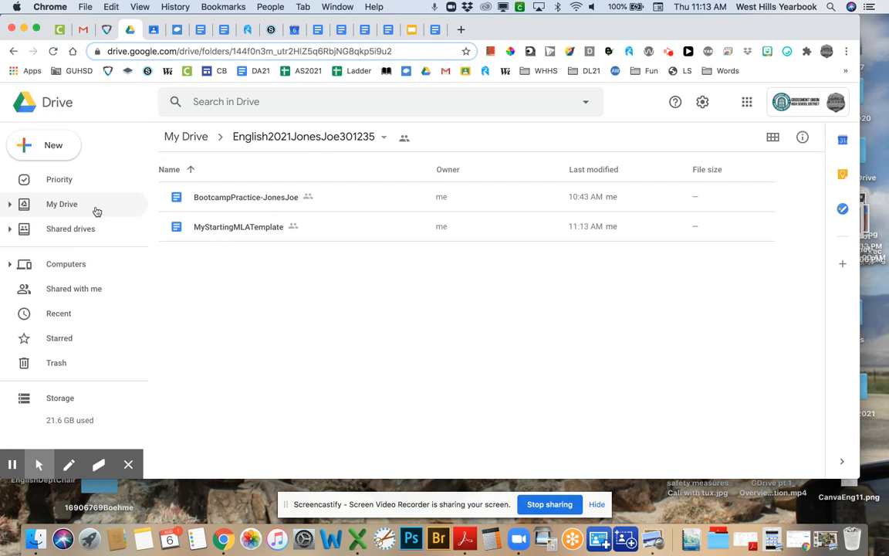
left_click(69, 338)
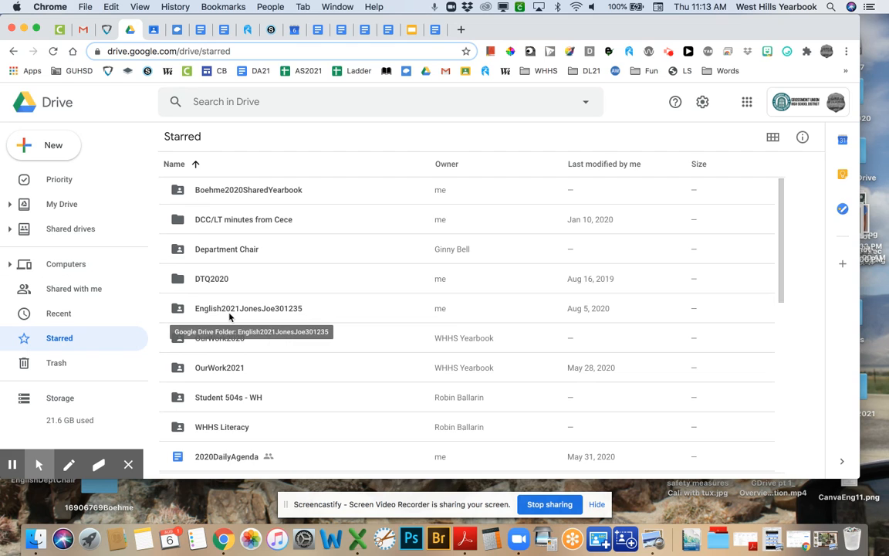
scroll(227, 316, "down", 5)
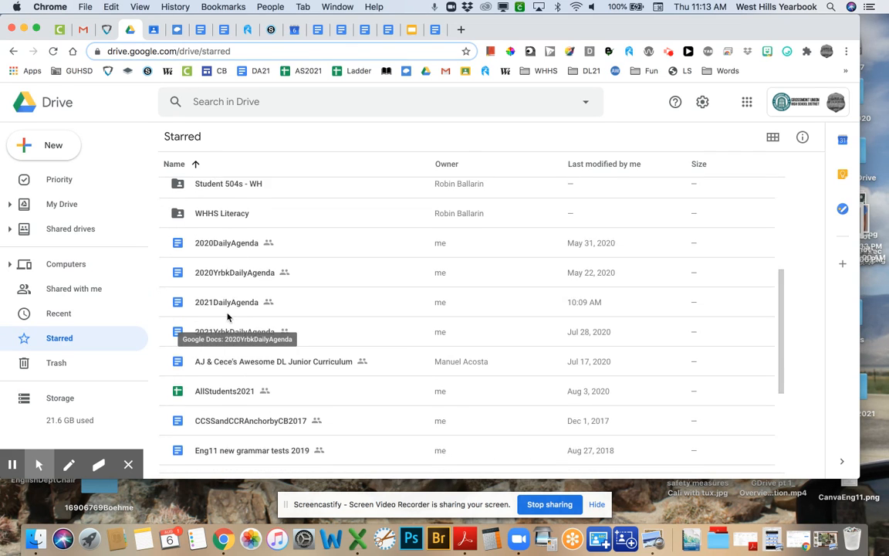
scroll(228, 315, "up", 5)
double_click(245, 310)
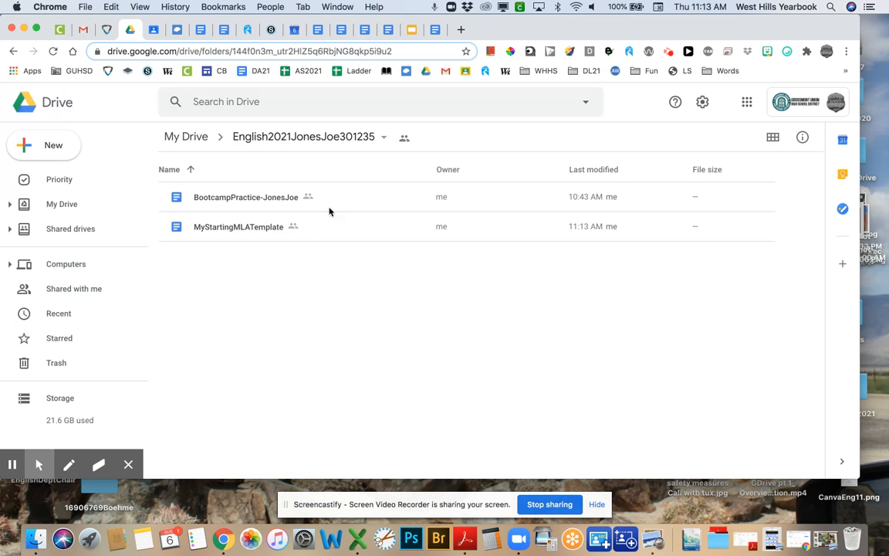
double_click(239, 229)
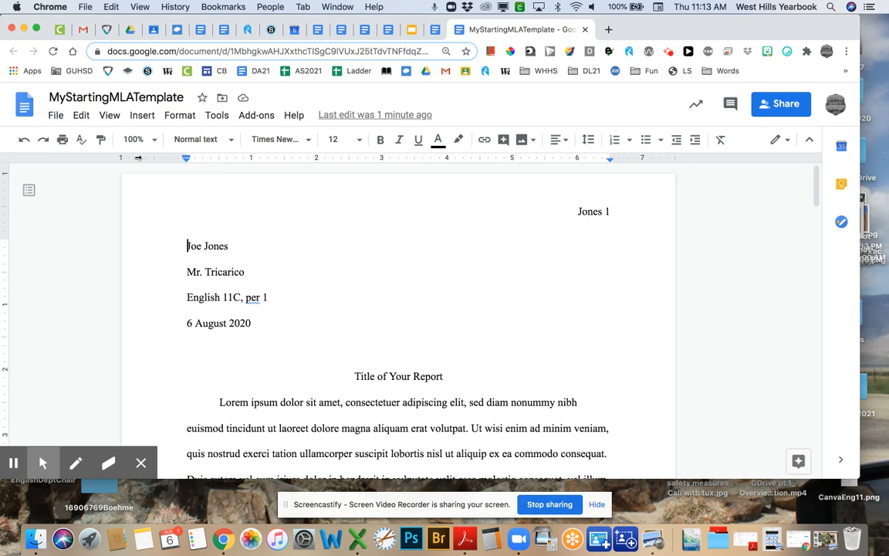
- Make a copy of the template named AnalyticalEssayOMM- plus the student's last and first name, and close the original template
left_click(55, 116)
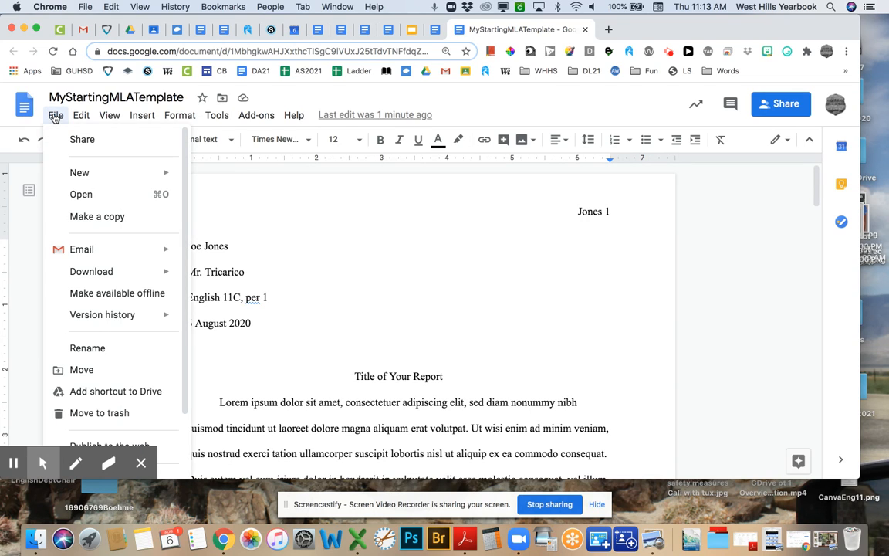
left_click(97, 218)
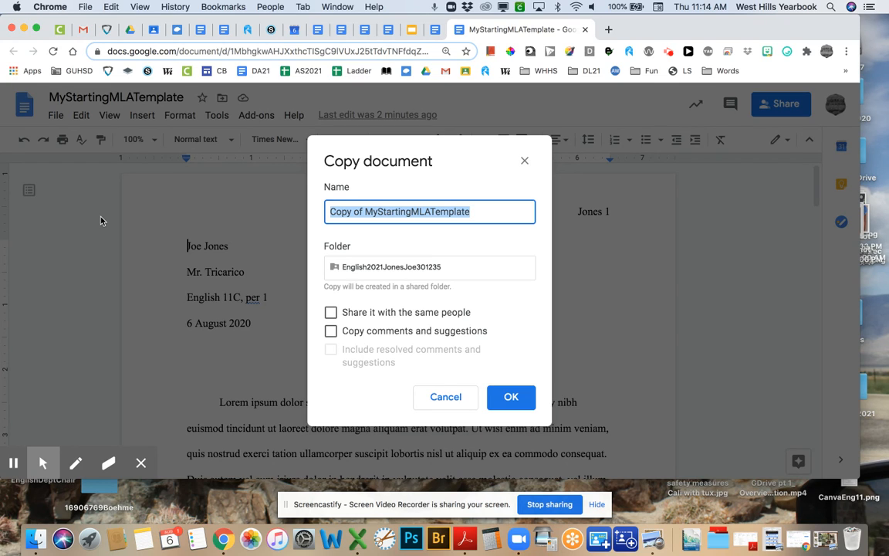
type("A")
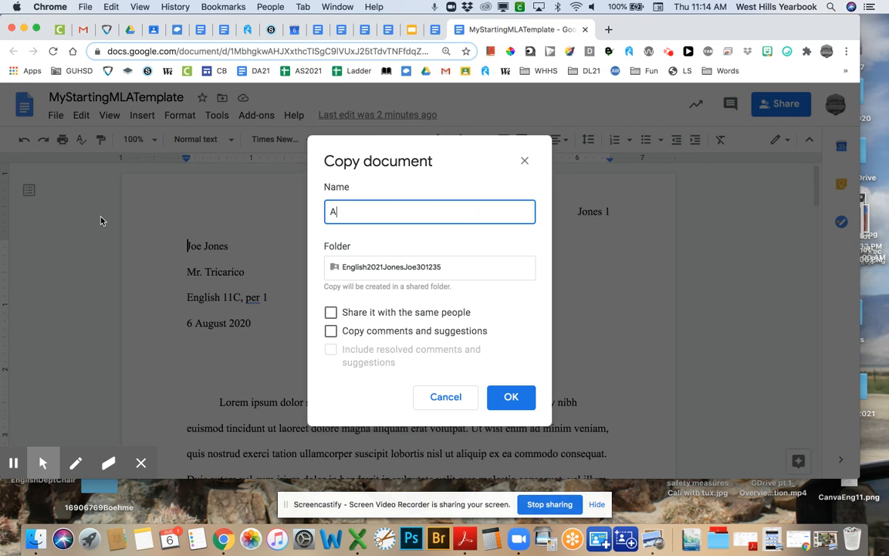
type("nalyticalEssayOMM")
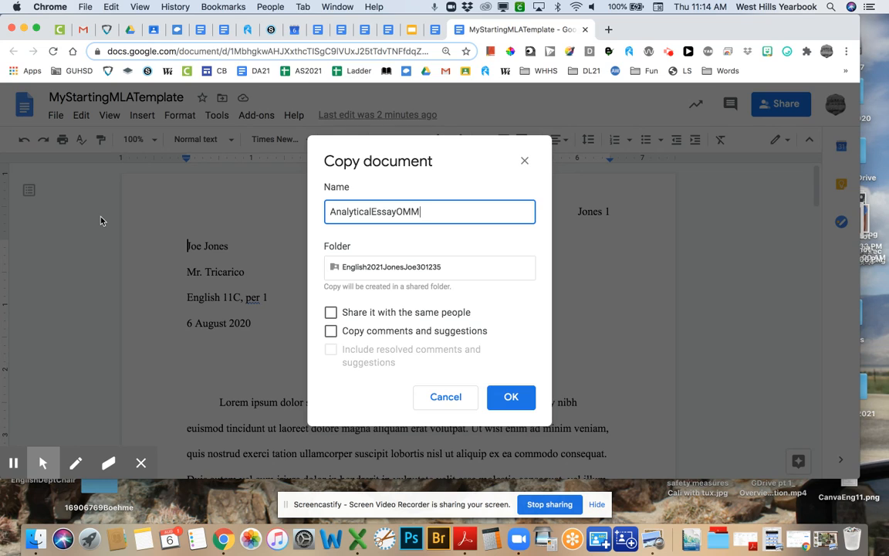
type("-JonesJose")
left_click(511, 398)
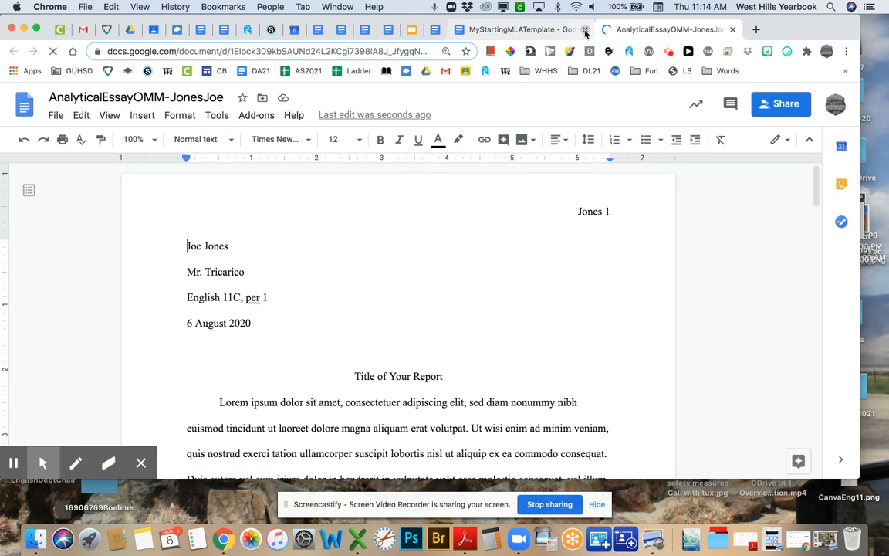
left_click(585, 30)
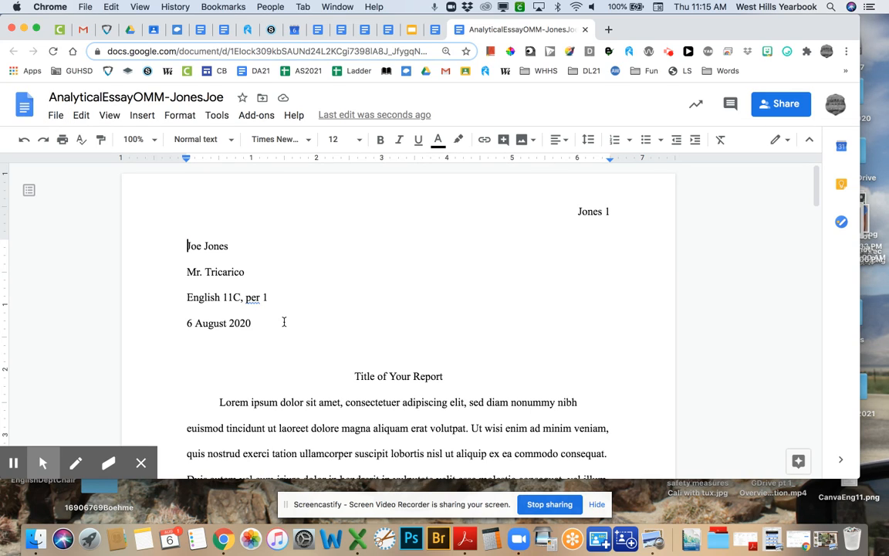
- Replace the placeholder report title with "Analysis of dreams in John Steinbeck's"
scroll(283, 322, "down", 1)
left_click_drag(442, 369, 355, 369)
type("A")
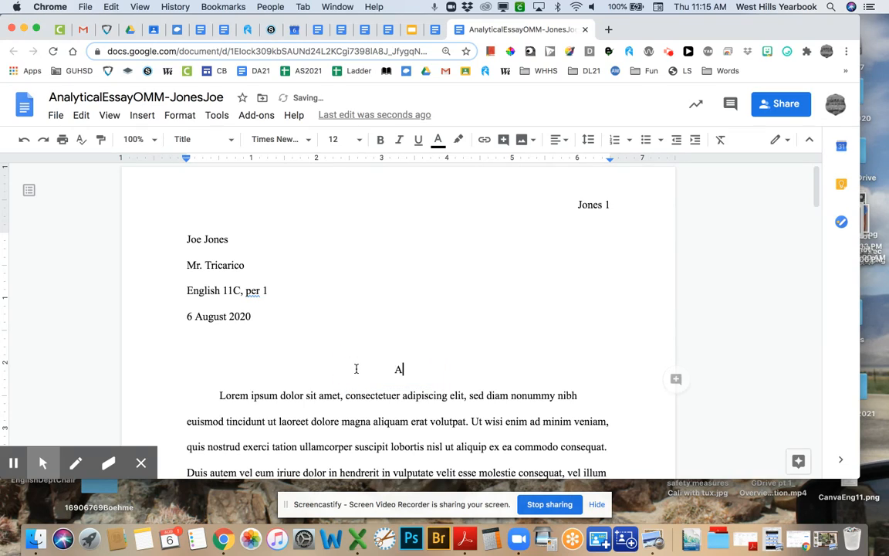
type("nalytic")
key("BackSpace")
key("BackSpace")
key("BackSpace")
type("sis of dreams in John")
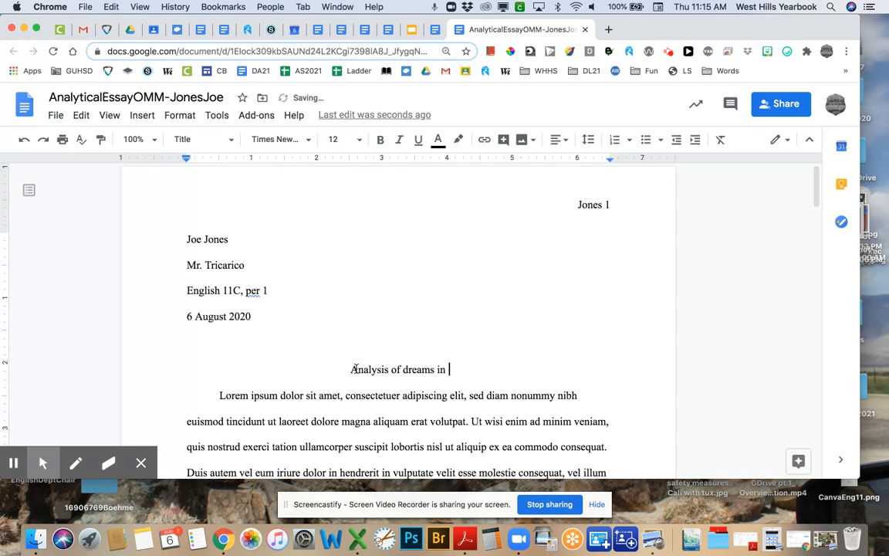
type("nbeck's")
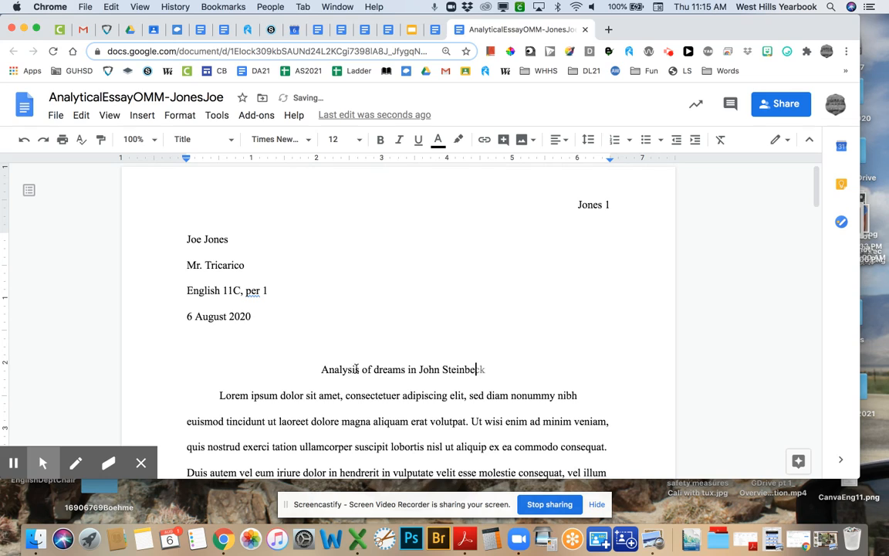
- Complete the essay title with the book name "Of Mice and Men" in italics
key("super+i")
type("O")
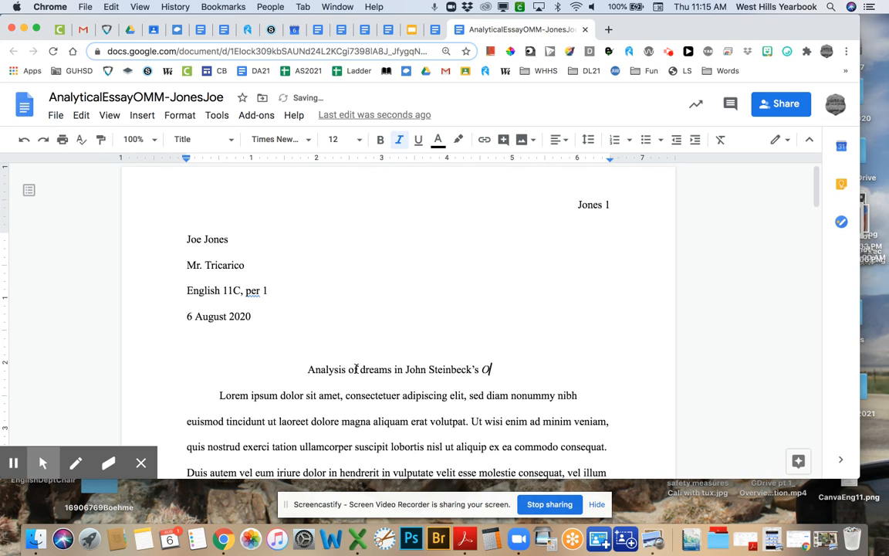
type("f Mice and Men")
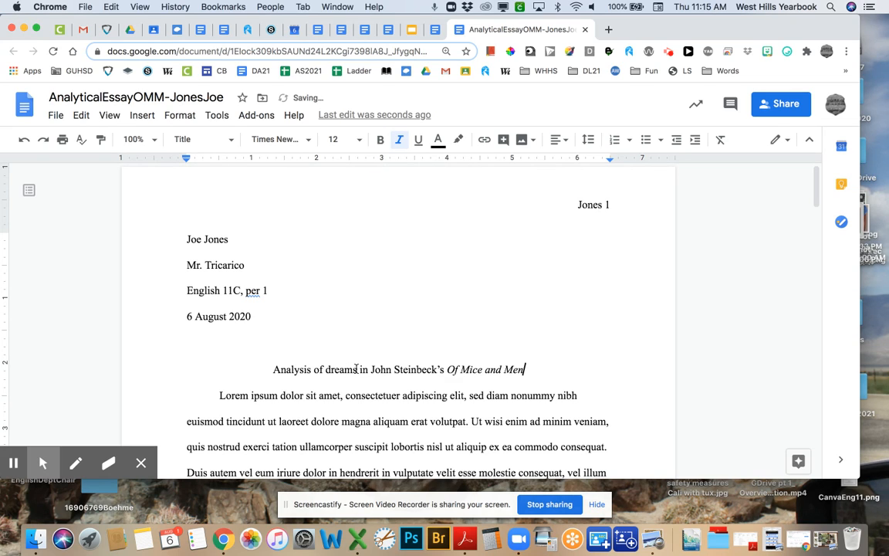
key("super+i")
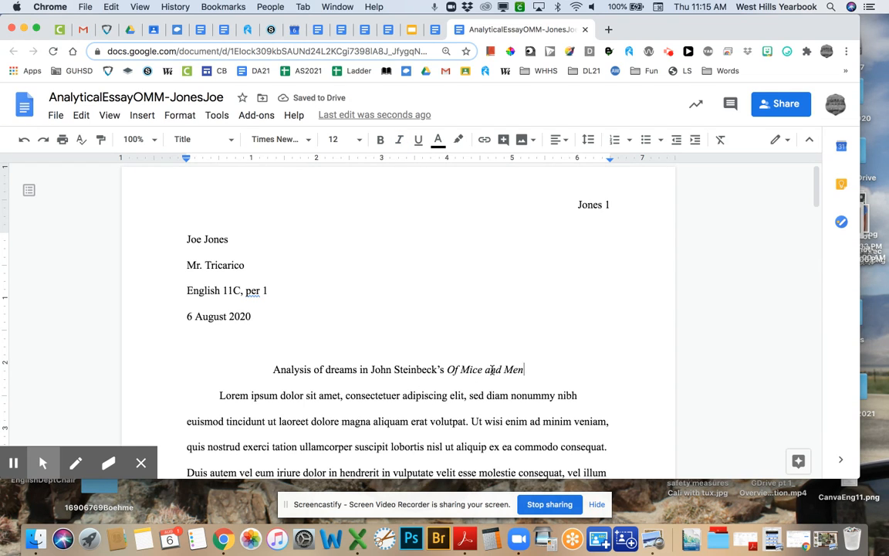
- Go to the Works Cited page and examine the hanging indent of the second entry on the ruler
scroll(441, 333, "down", 5)
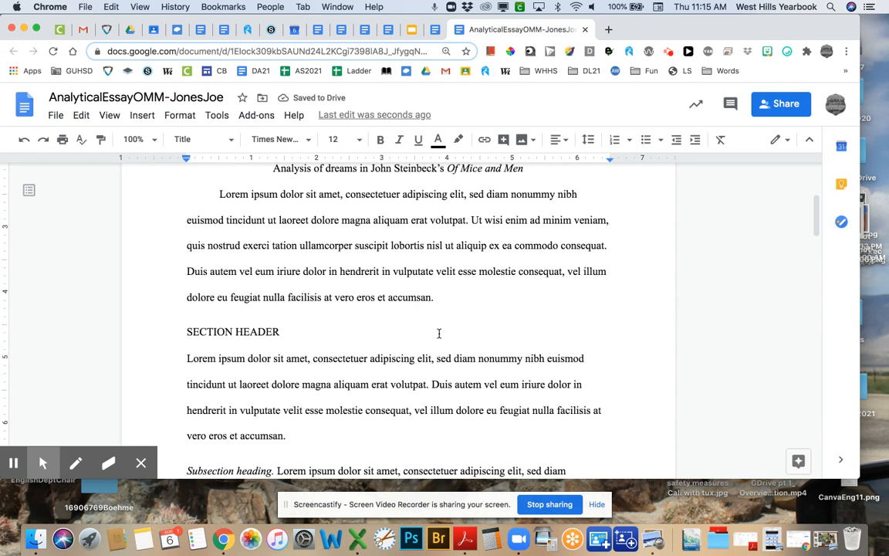
scroll(439, 334, "down", 10)
scroll(427, 329, "down", 10)
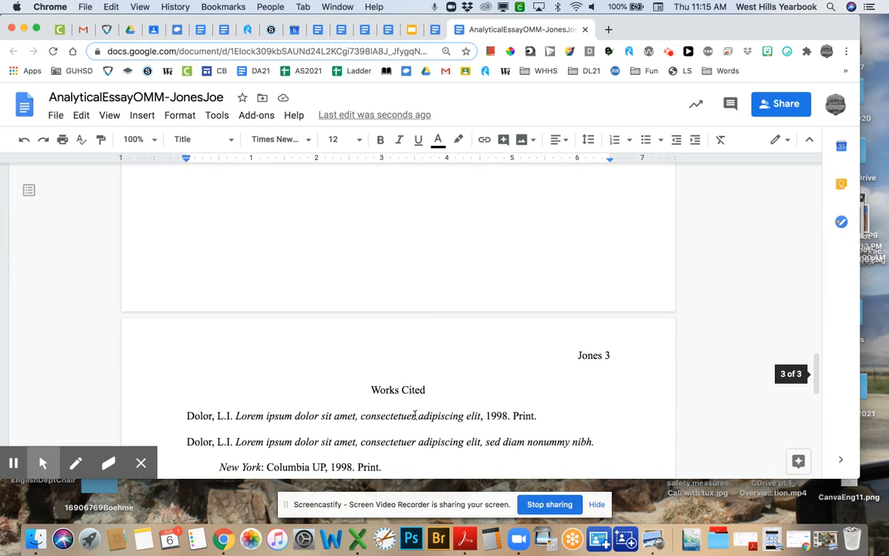
scroll(405, 413, "down", 2)
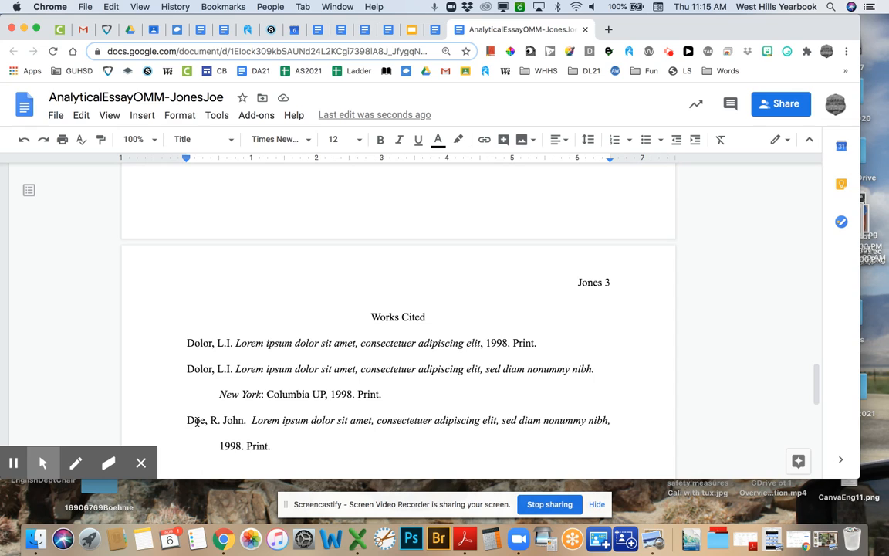
left_click_drag(187, 369, 397, 394)
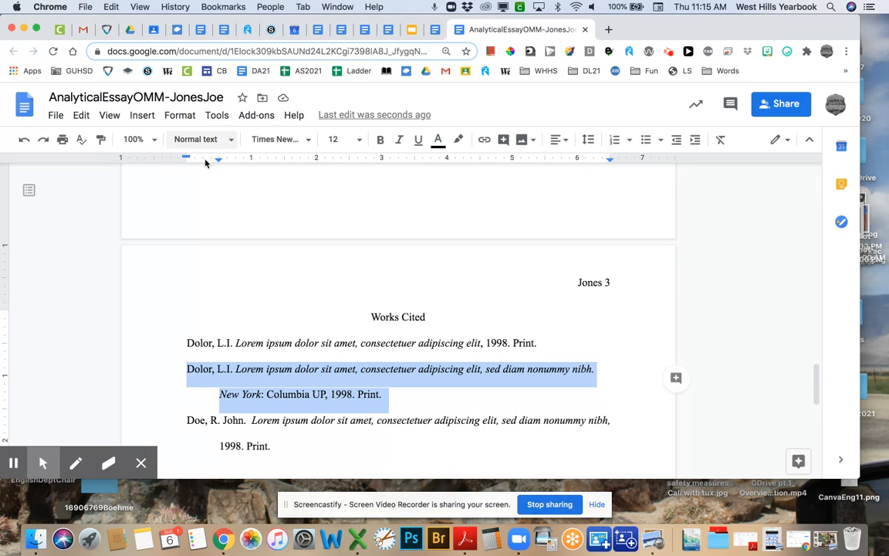
left_click(188, 368)
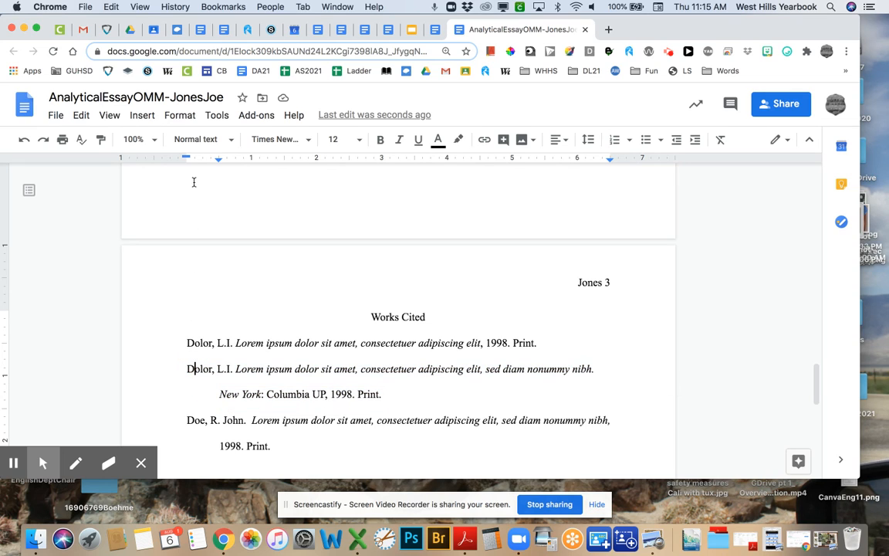
left_click_drag(186, 158, 220, 163)
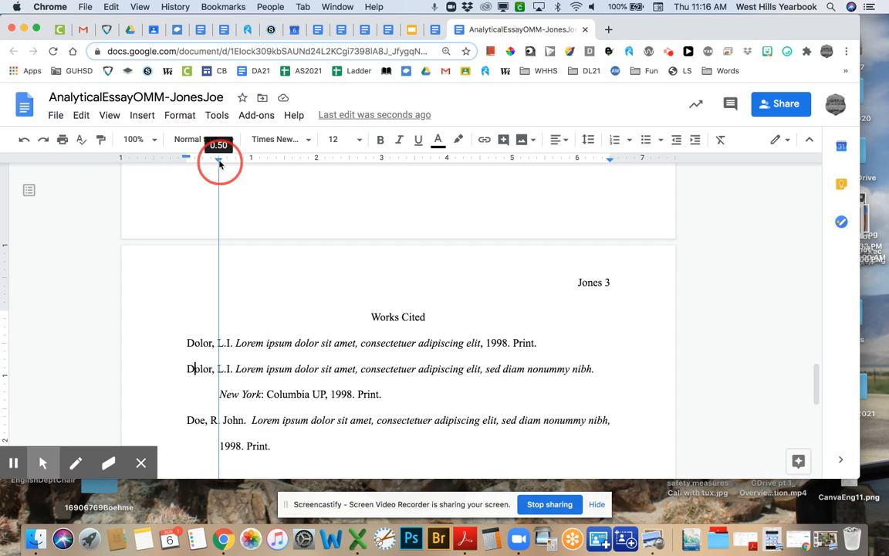
left_click_drag(219, 163, 219, 163)
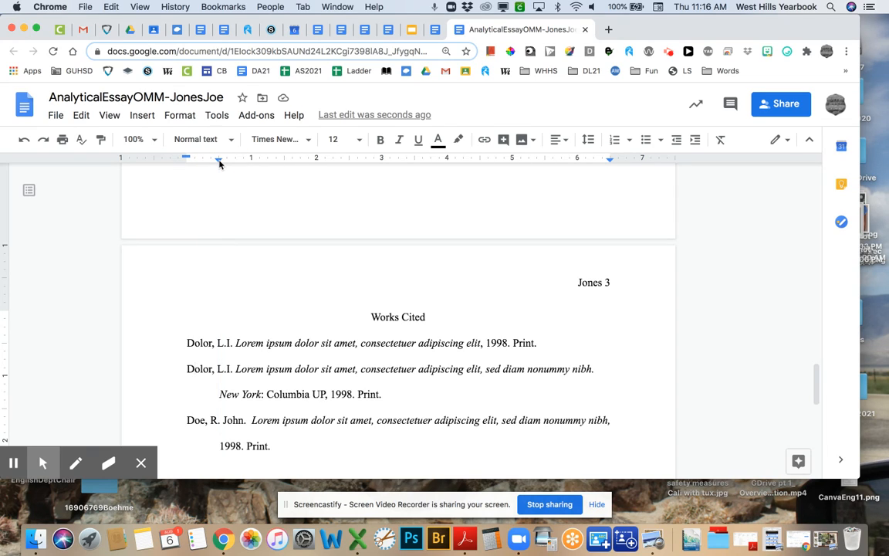
- Repeatedly paste a copy of "orem ipsum dolor sit amet, consectetuer adipiscing elit" at the end of the second Works Cited entry, and add a paragraph below
left_click_drag(242, 369, 480, 369)
key("super+c")
left_click(395, 396)
key("super+v")
key("super+v")
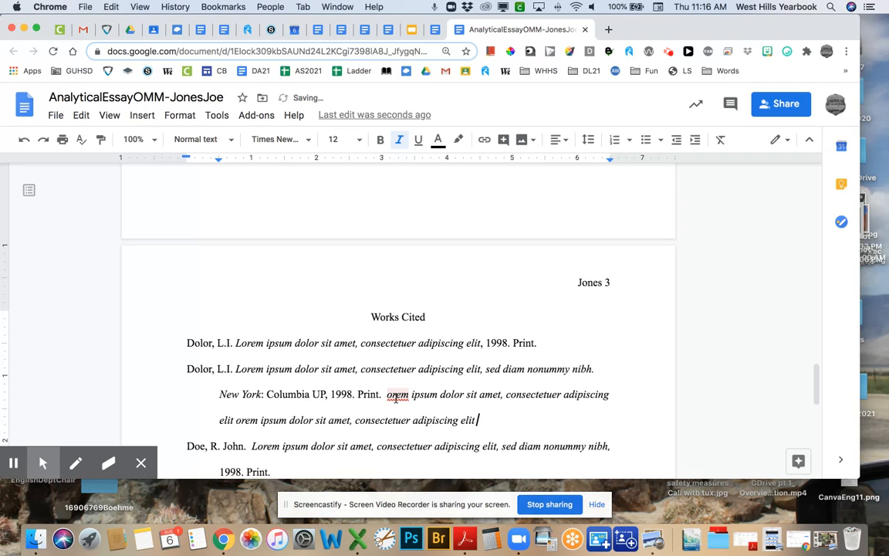
key("super+v")
key("super+v")
key("super+v")
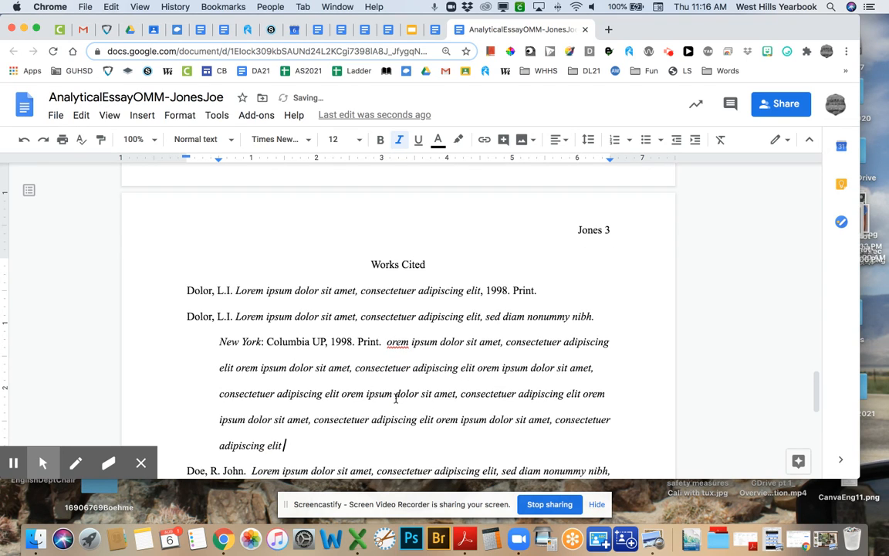
key("super+v")
key("super+v")
key("super+v")
key("super+v")
key("super+v")
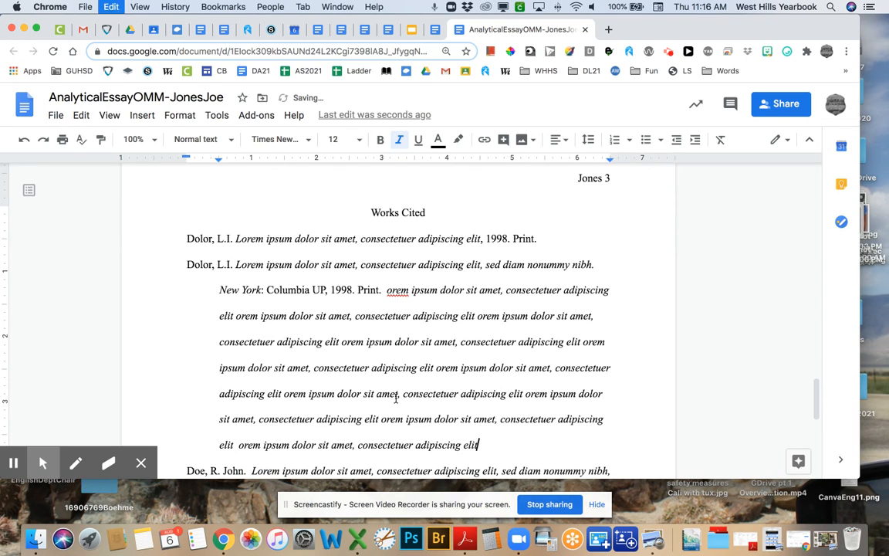
key("Return")
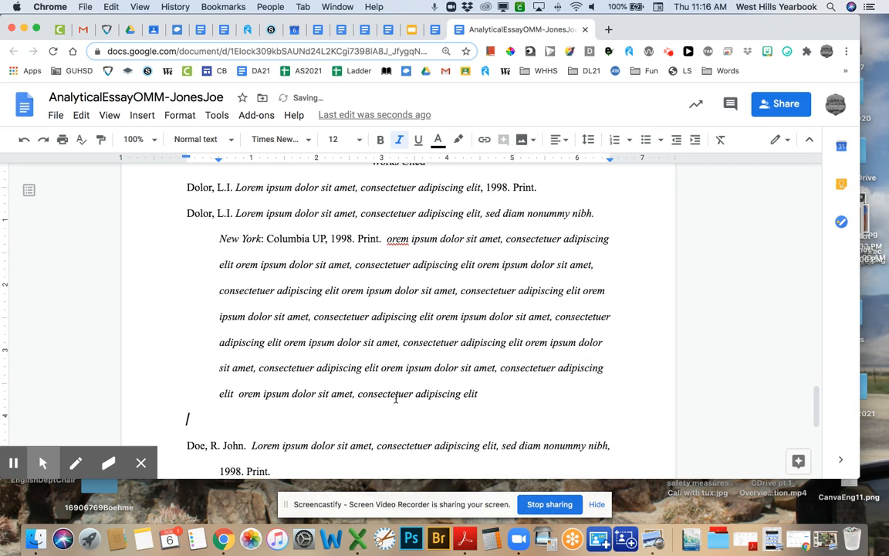
left_click(187, 158)
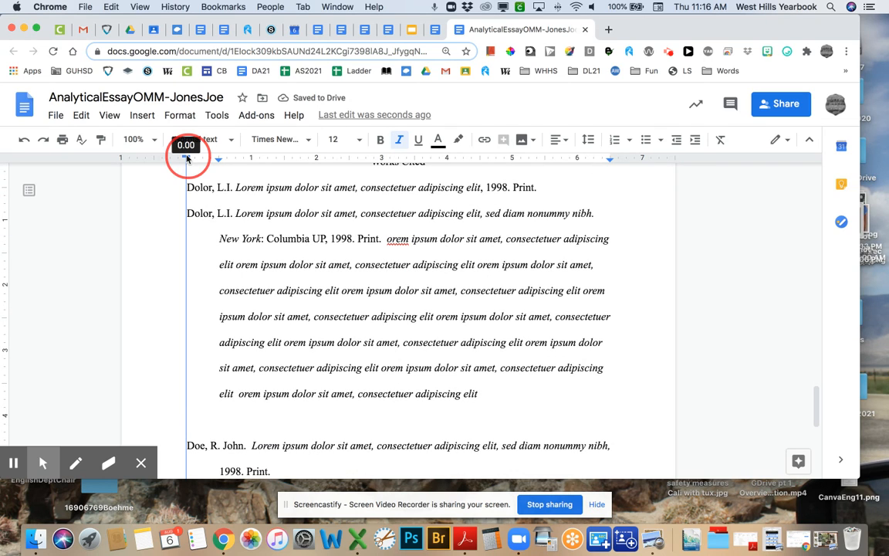